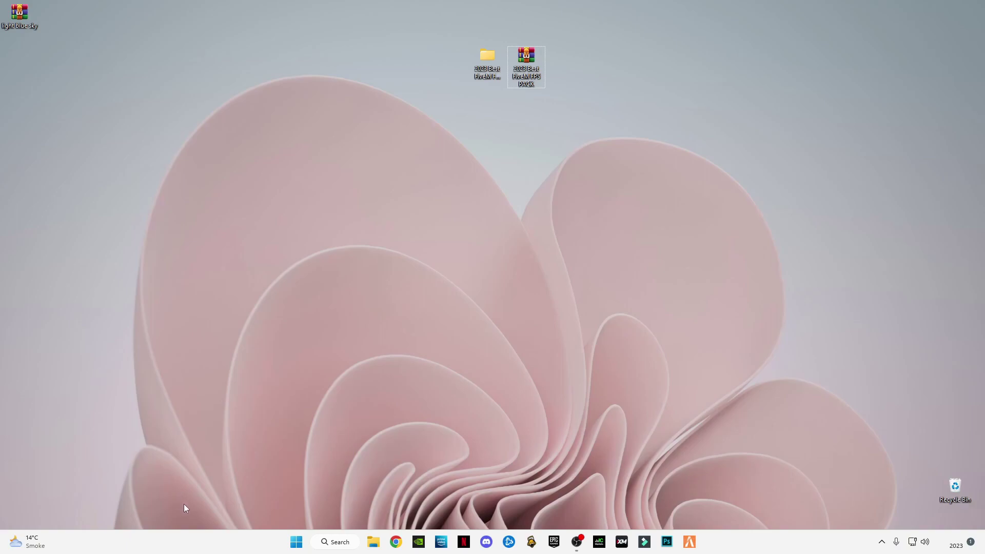
- Run temp, delete every item in the Windows Temp folder and close the window
key("super+r")
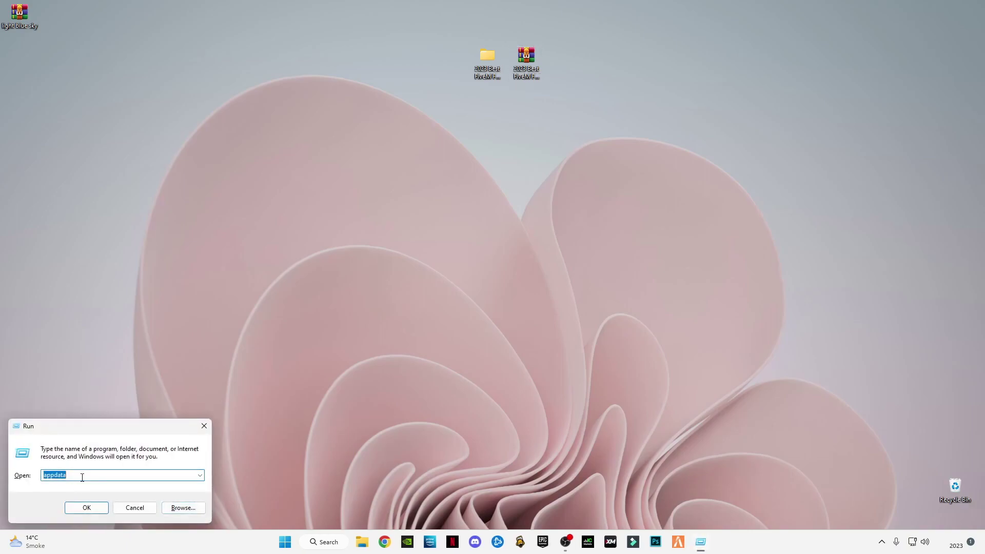
type("temp")
key("Return")
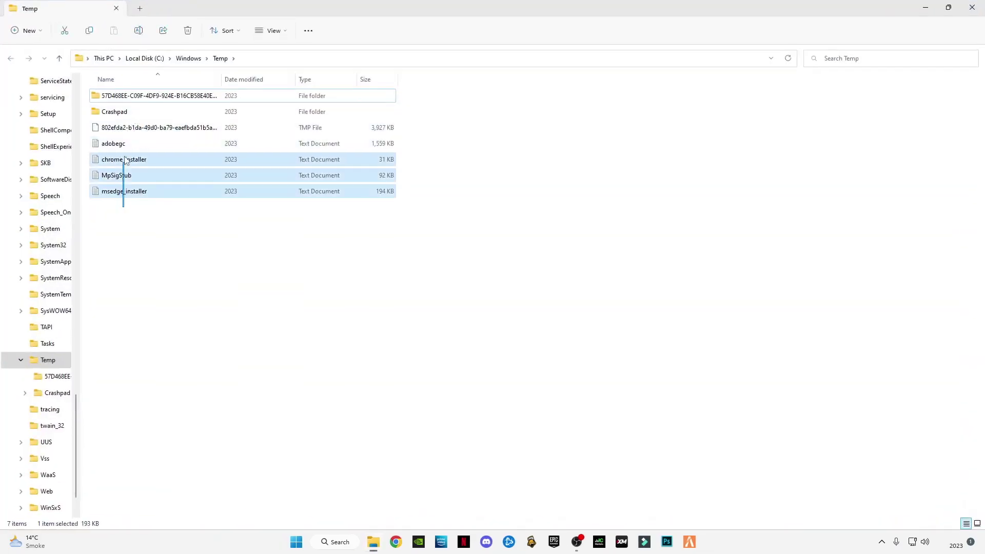
left_click_drag(122, 209, 121, 93)
right_click(124, 94)
left_click(211, 111)
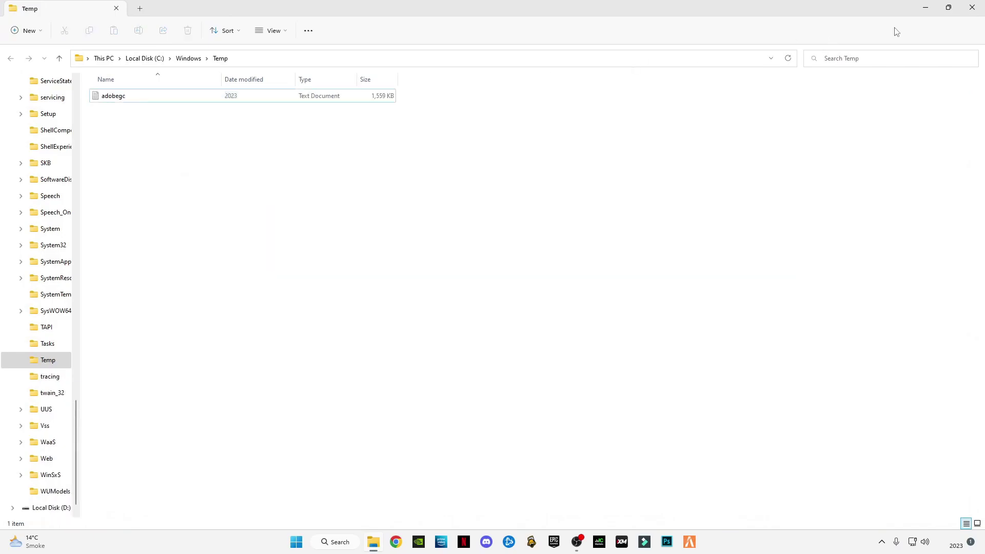
left_click(972, 8)
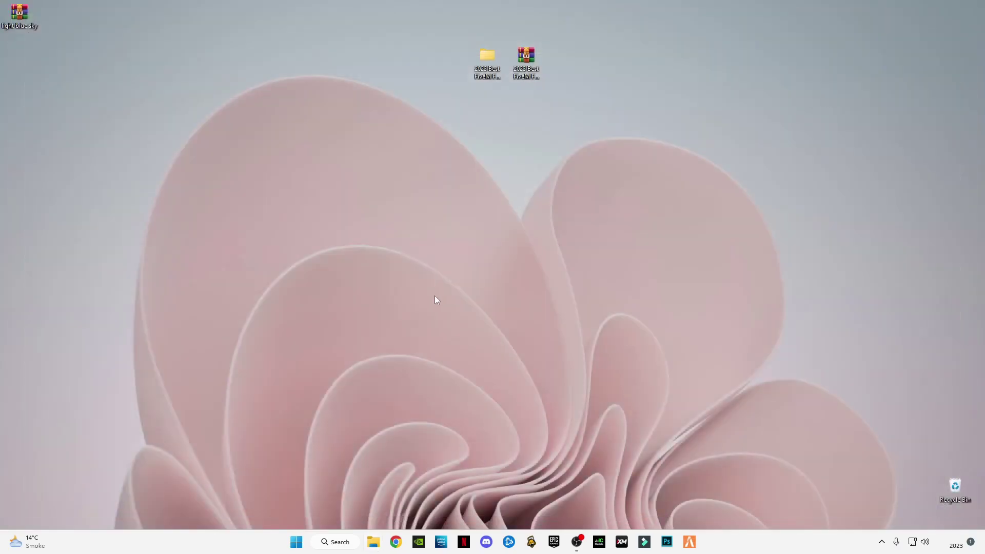
- Run %temp% and delete all 203 items in the user's temp folder
key("super+r")
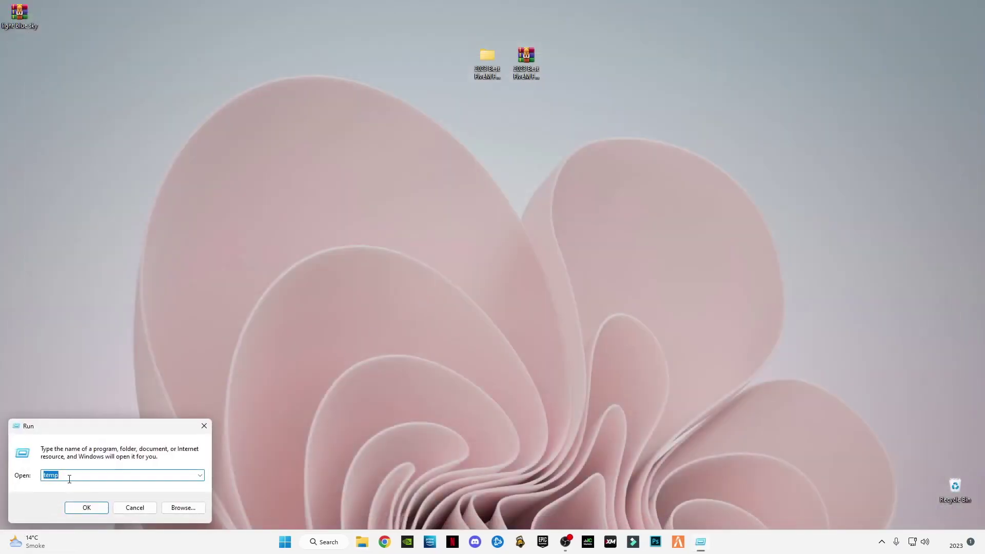
left_click(71, 478)
left_click(87, 506)
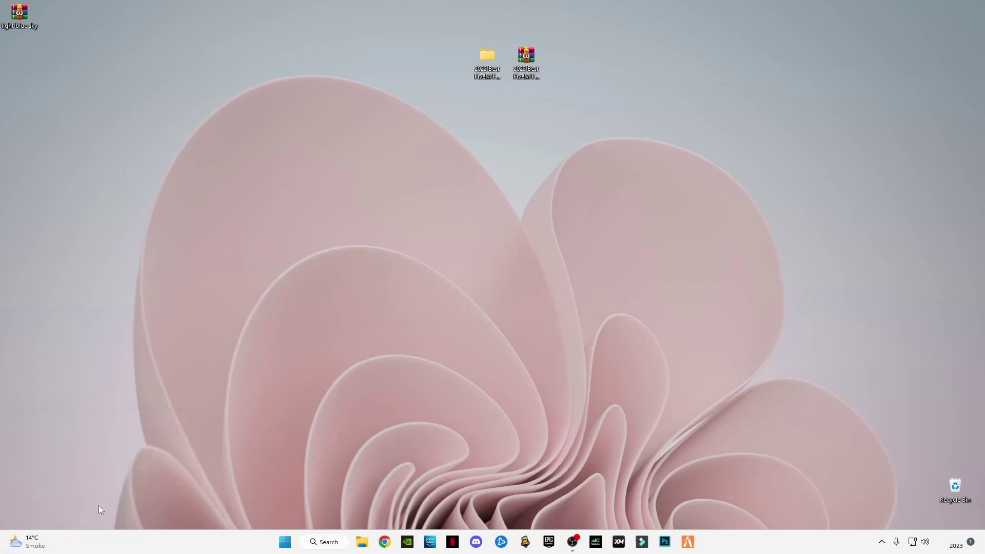
left_click(239, 276)
key("ctrl+a")
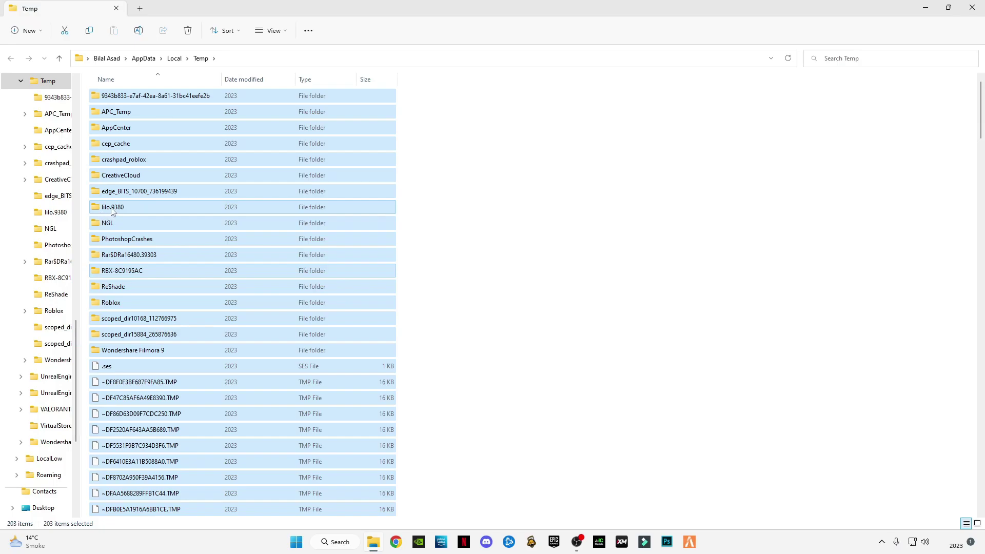
right_click(113, 217)
left_click(184, 224)
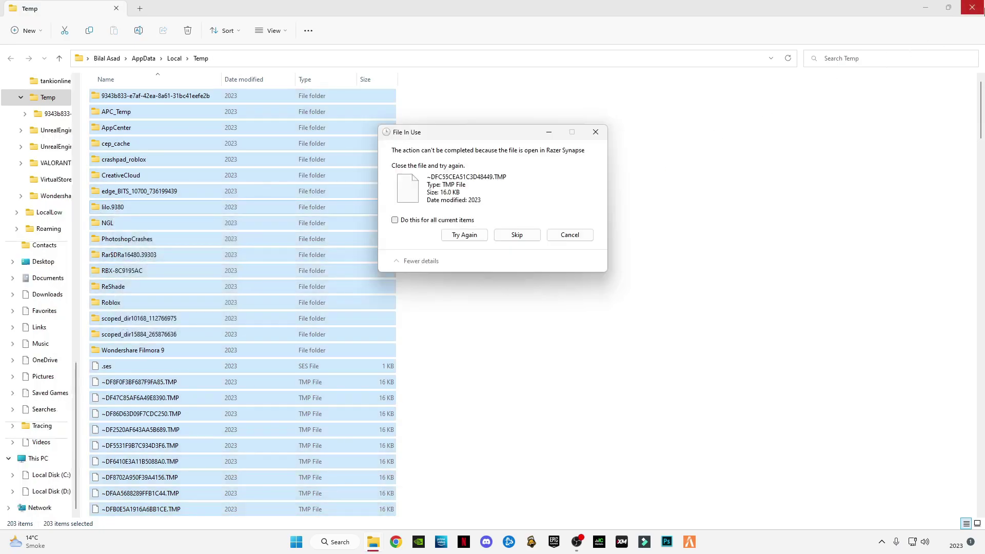
- Skip all files and folders still in use during deletion, then close the window
left_click(506, 239)
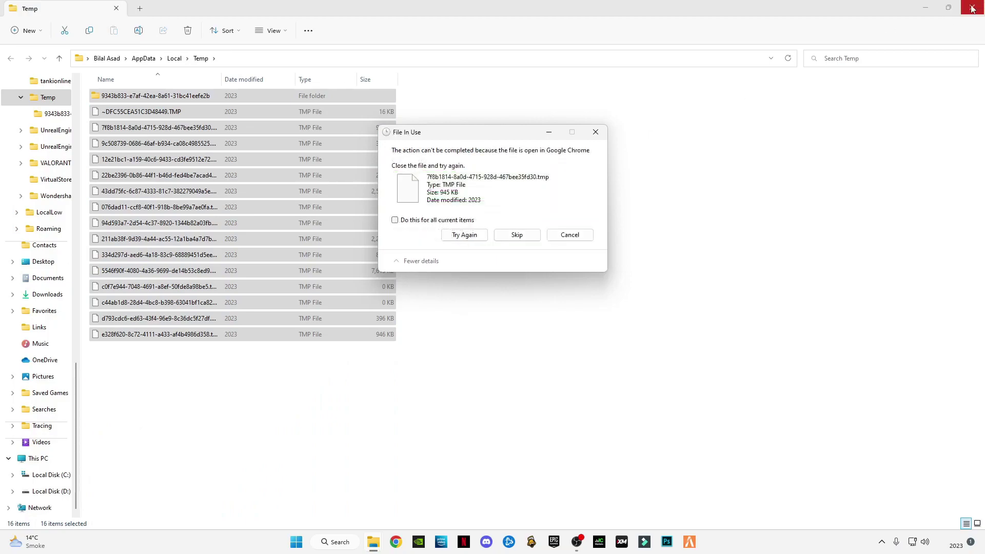
left_click(451, 222)
left_click(529, 241)
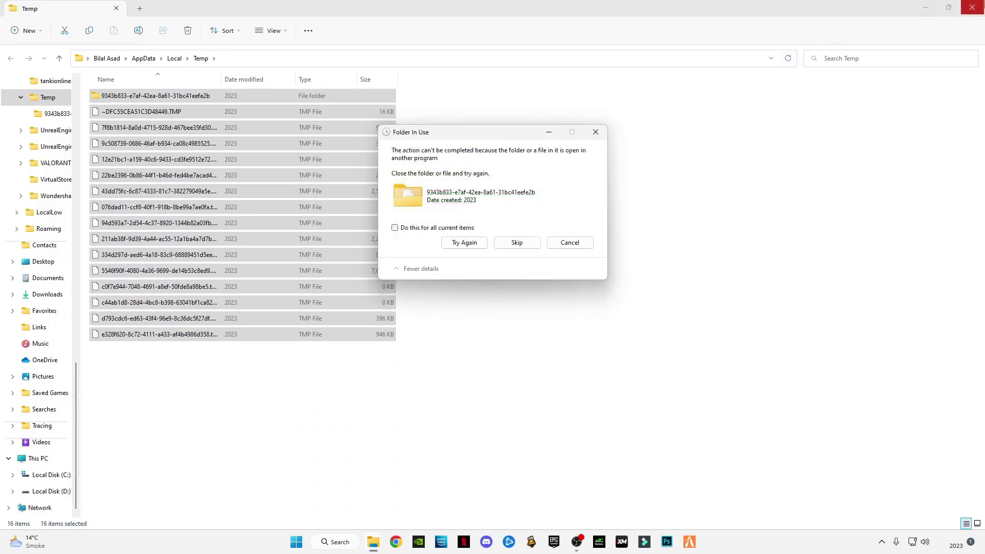
left_click(499, 241)
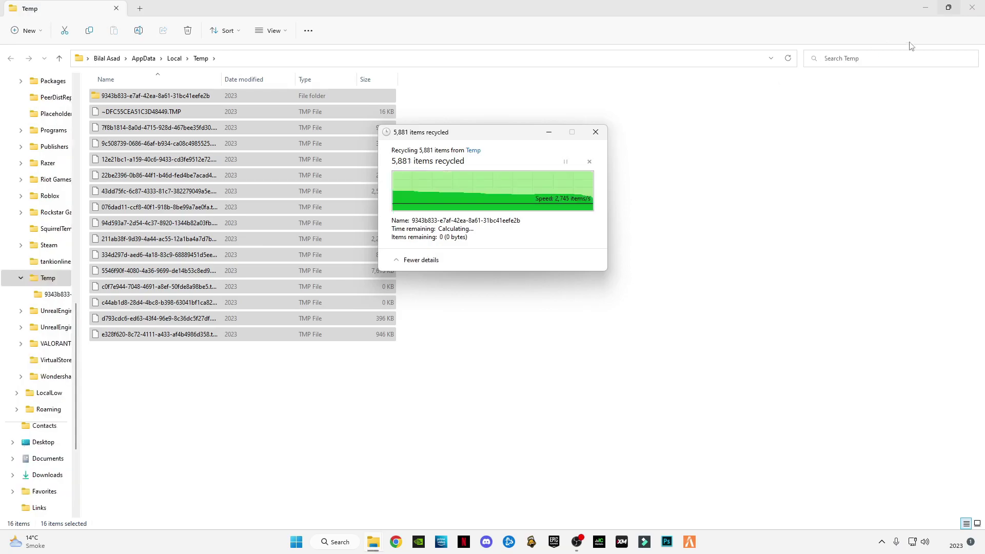
left_click(925, 9)
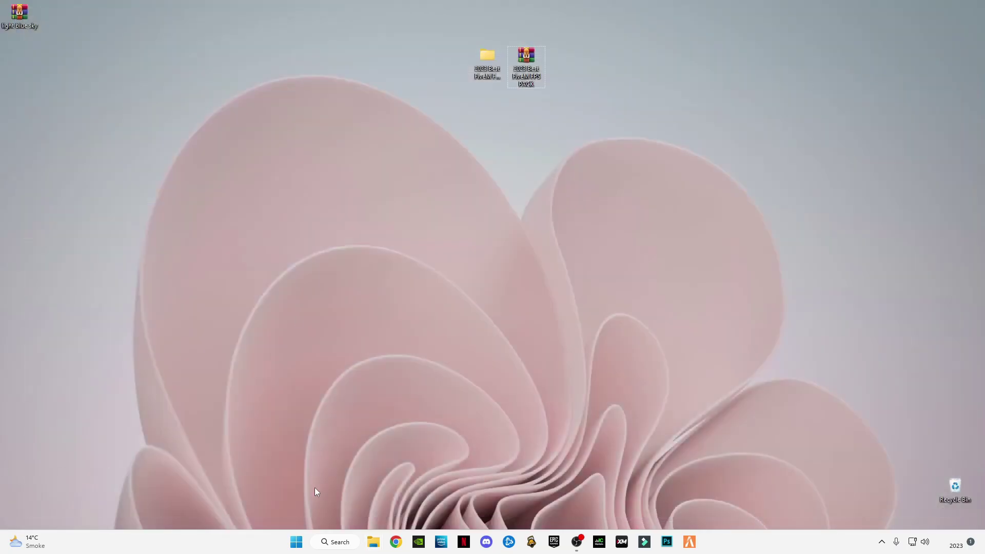
- Empty the Recycle Bin from the desktop and confirm the permanent deletion
right_click(959, 488)
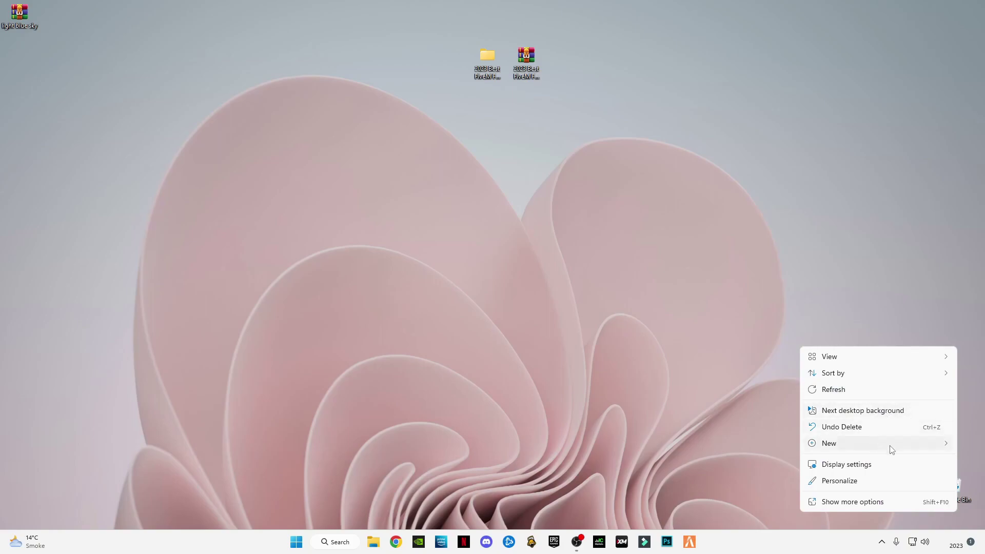
right_click(958, 485)
left_click(867, 406)
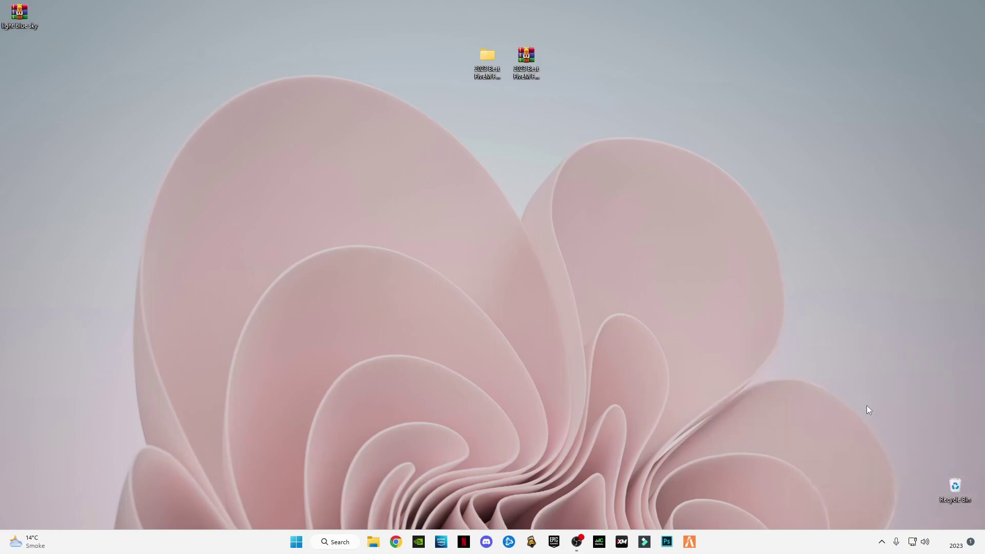
left_click(542, 282)
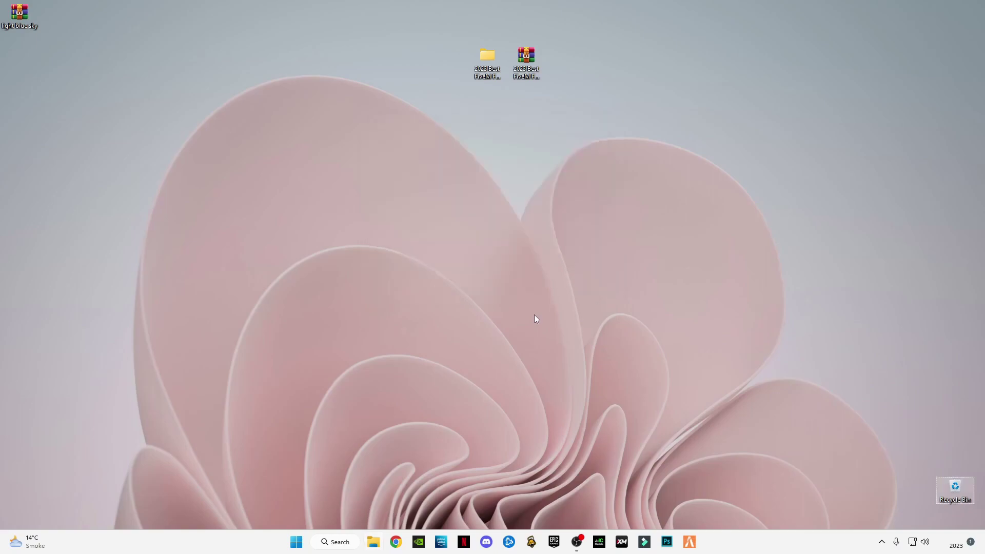
- Run appdata and browse to Local > FiveM > FiveM Application Data > data
key("super+r")
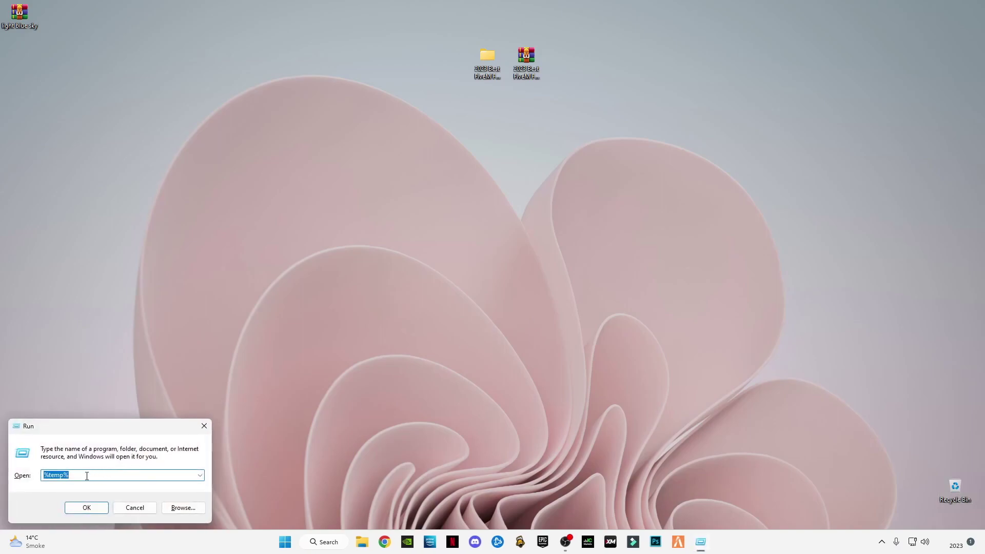
type("ap")
left_click(62, 493)
left_click(86, 507)
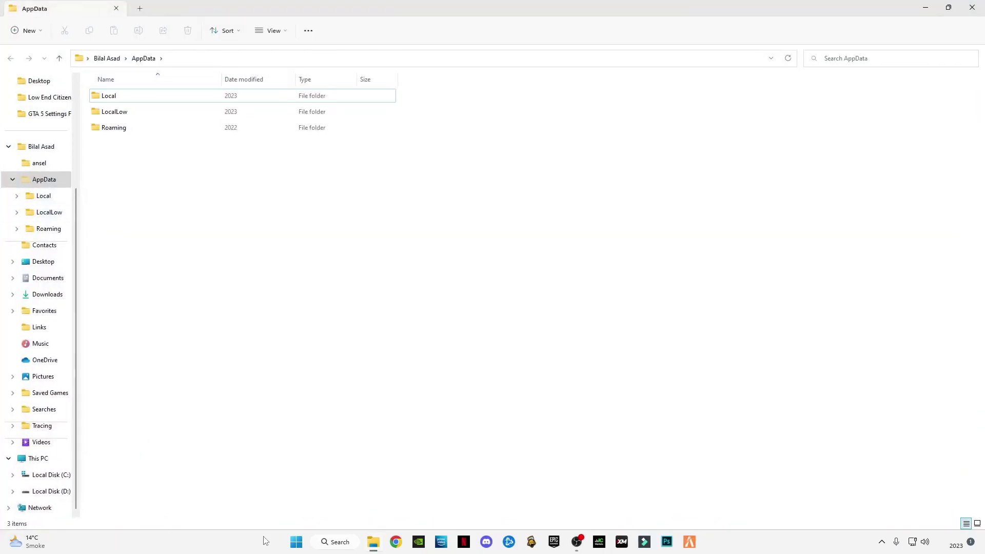
double_click(113, 100)
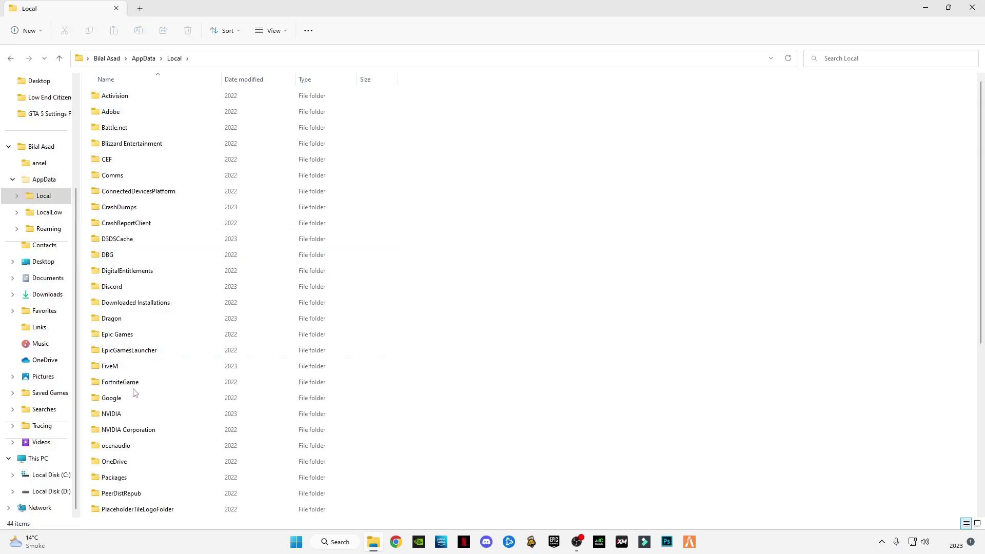
double_click(112, 365)
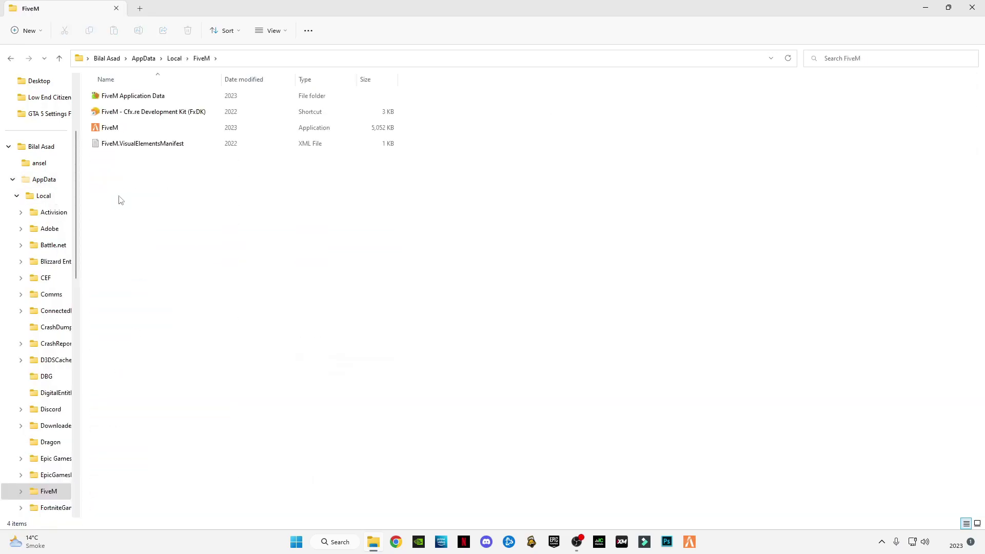
double_click(126, 103)
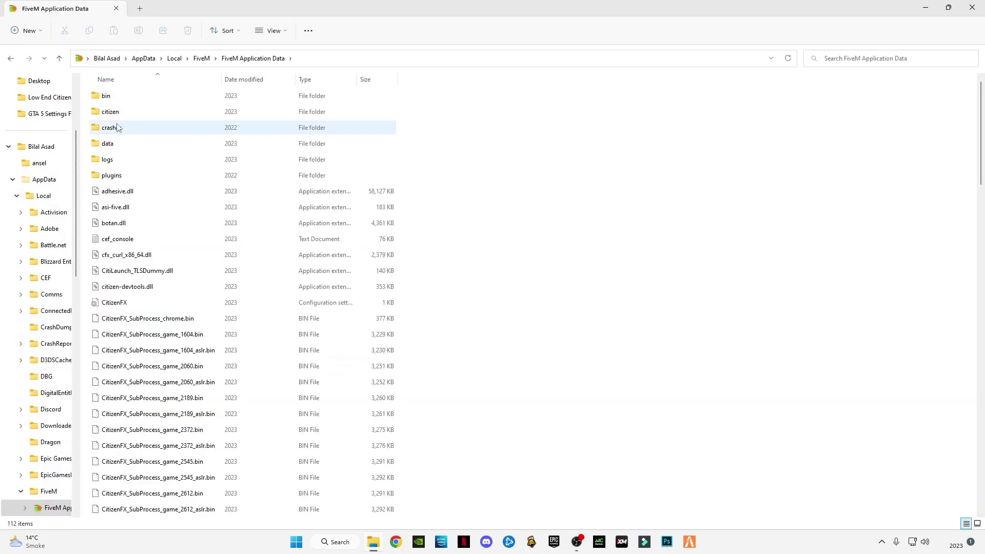
double_click(122, 145)
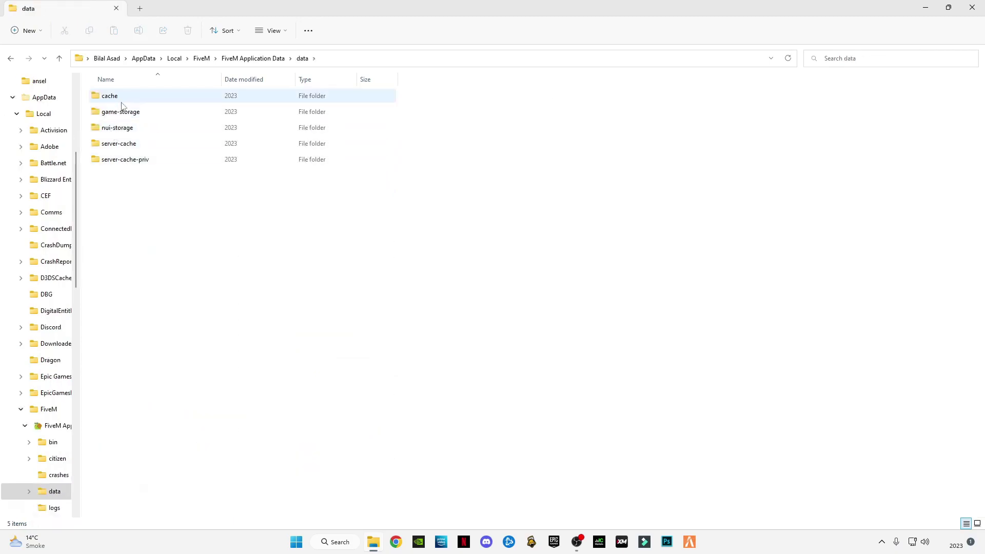
- Delete the cache folder and close the window
right_click(110, 98)
left_click(184, 108)
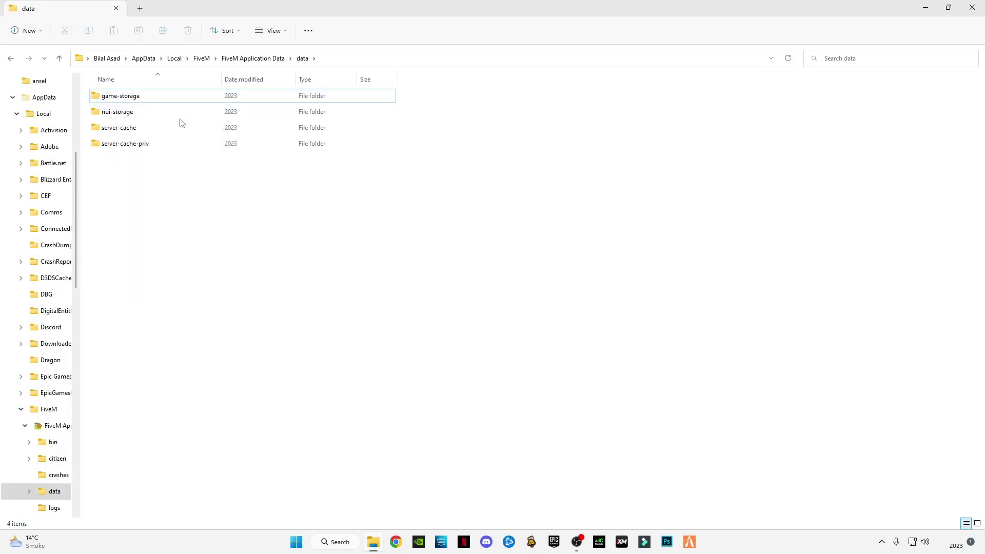
left_click(975, 13)
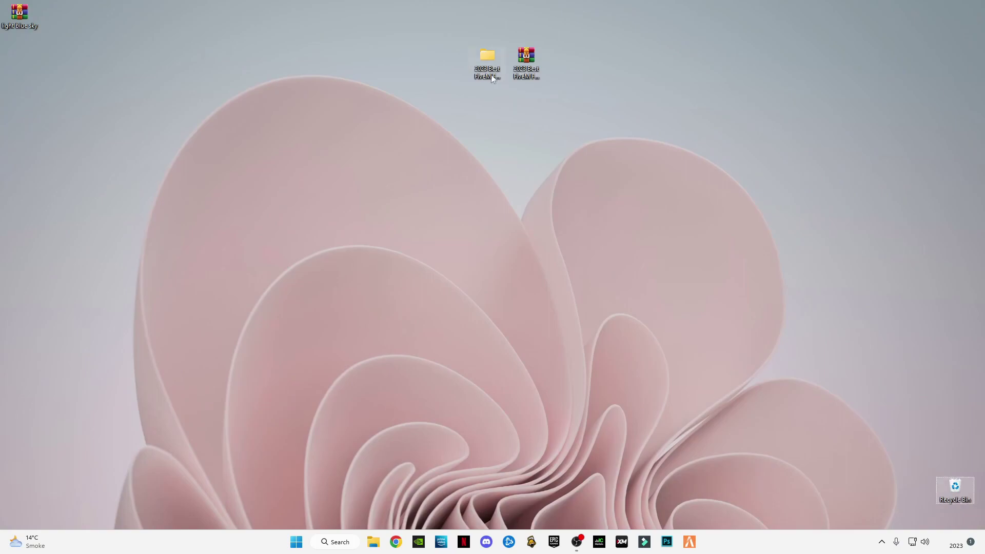
- Extract the FPS pack archive here on the desktop and open the 2023 Best FiveM FPS PACK folder
left_click(541, 62)
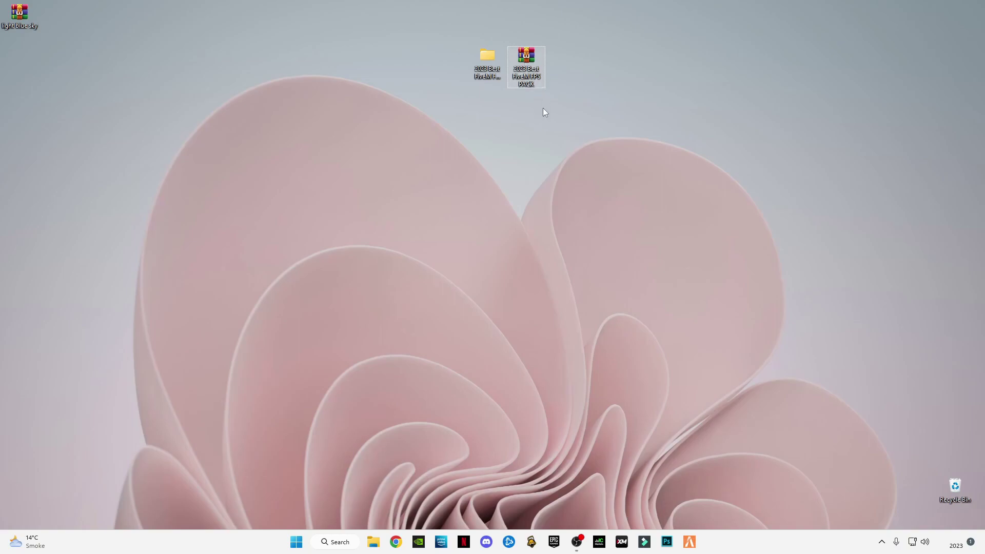
right_click(532, 71)
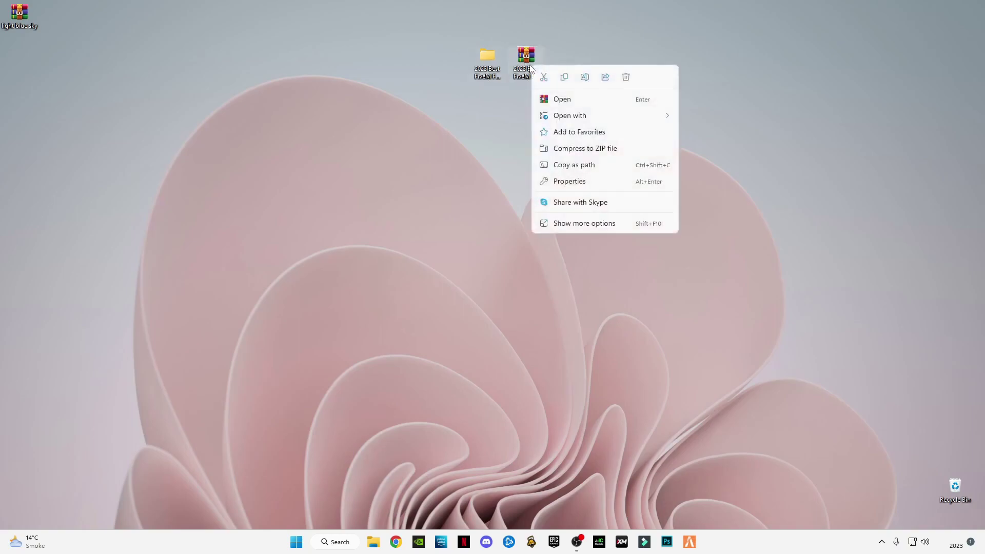
left_click(570, 223)
left_click(594, 290)
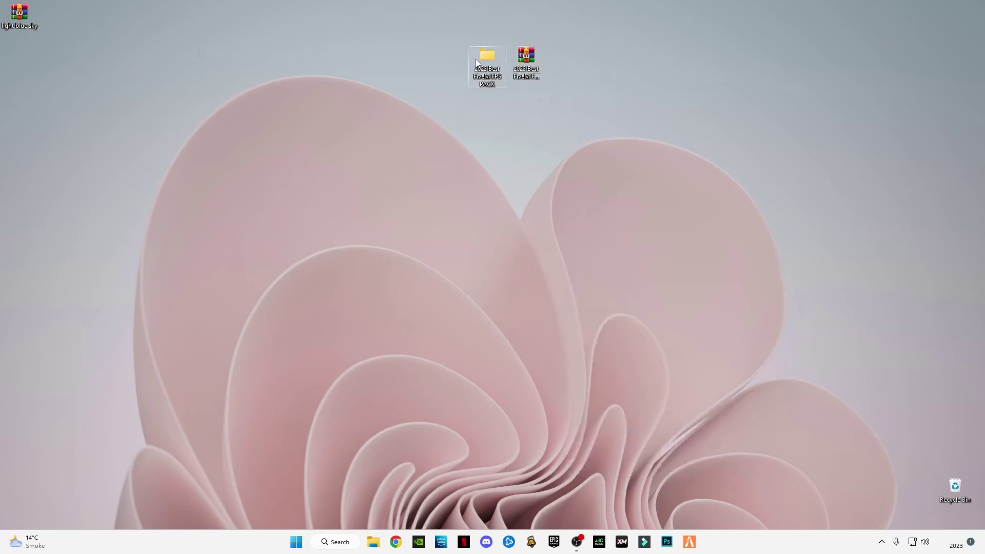
double_click(485, 70)
- Open the cmd commands note from CMD Commands and find Command Prompt in Start to run as administrator
mouse_move(134, 232)
left_mouse_down()
mouse_move(154, 97)
mouse_move(211, 205)
left_mouse_up()
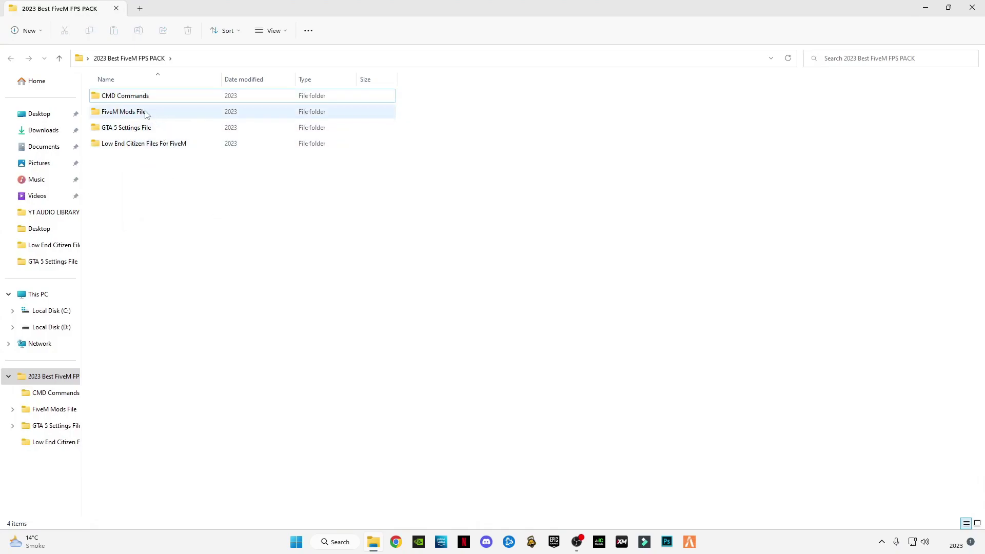
double_click(110, 95)
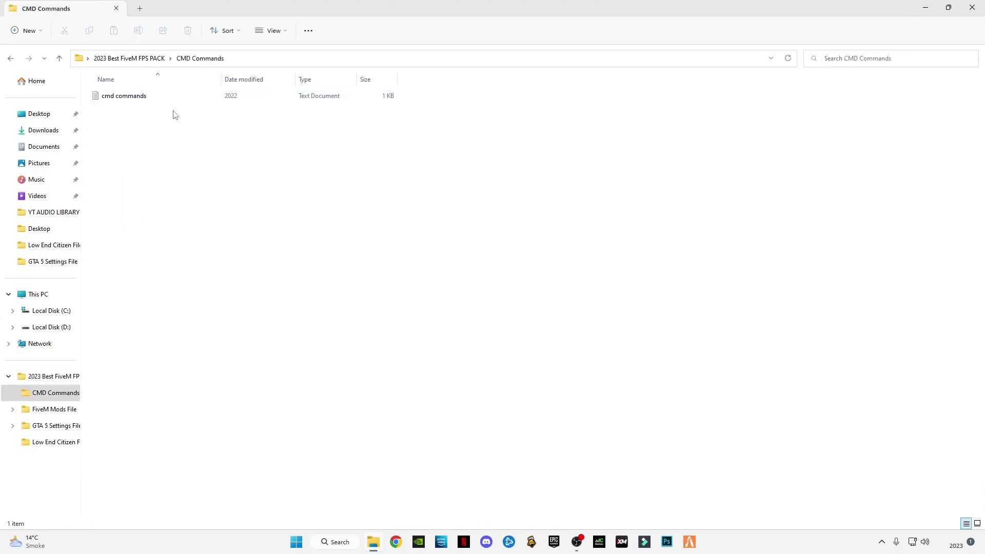
double_click(110, 97)
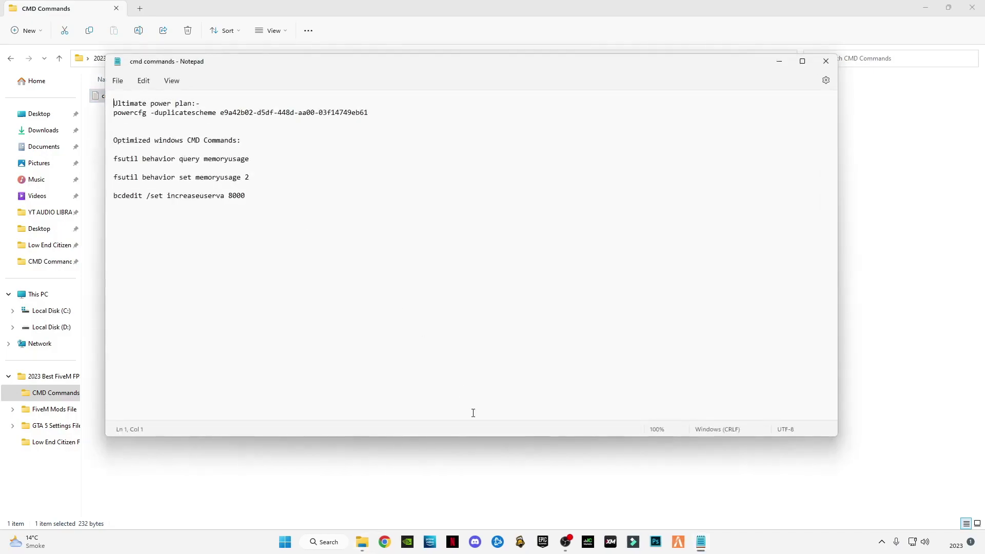
left_click(330, 541)
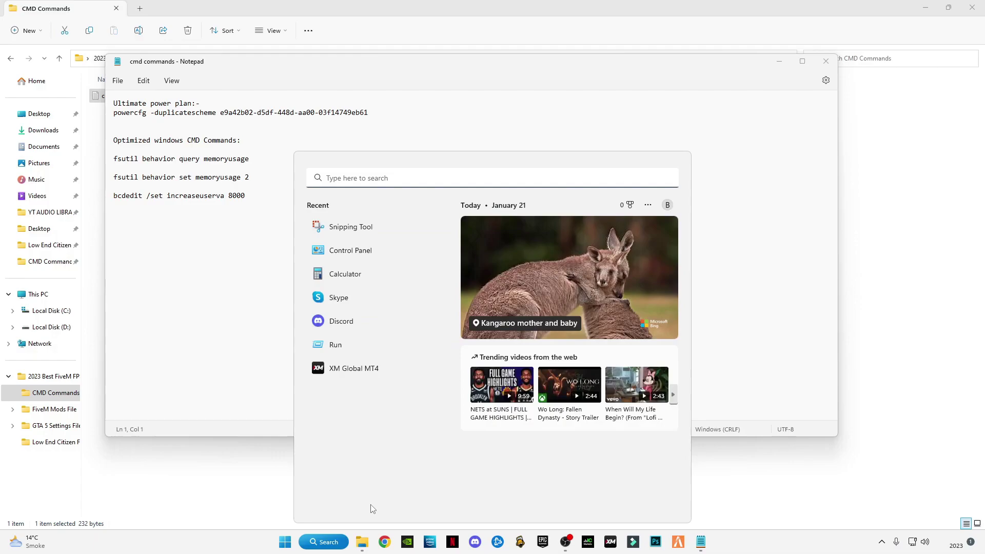
type("cmd")
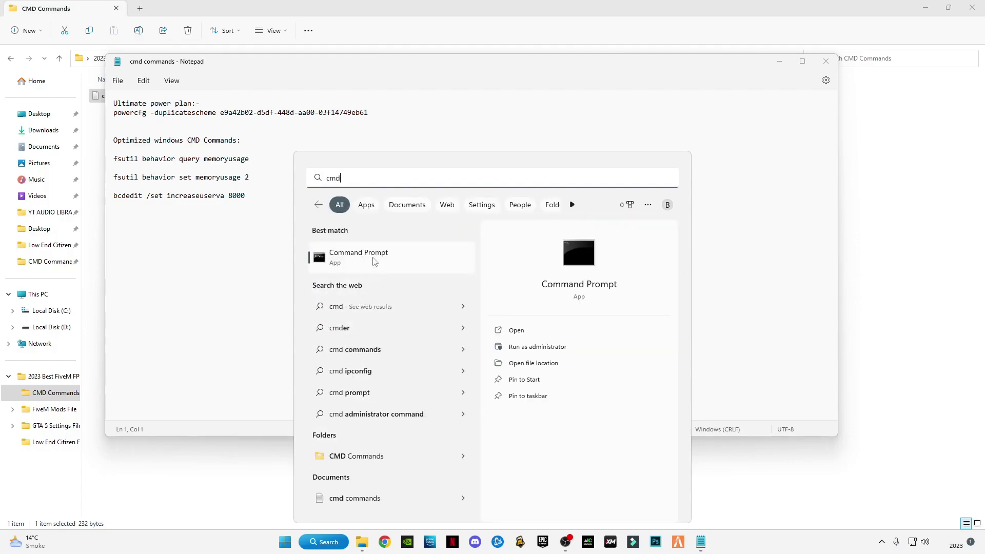
right_click(349, 256)
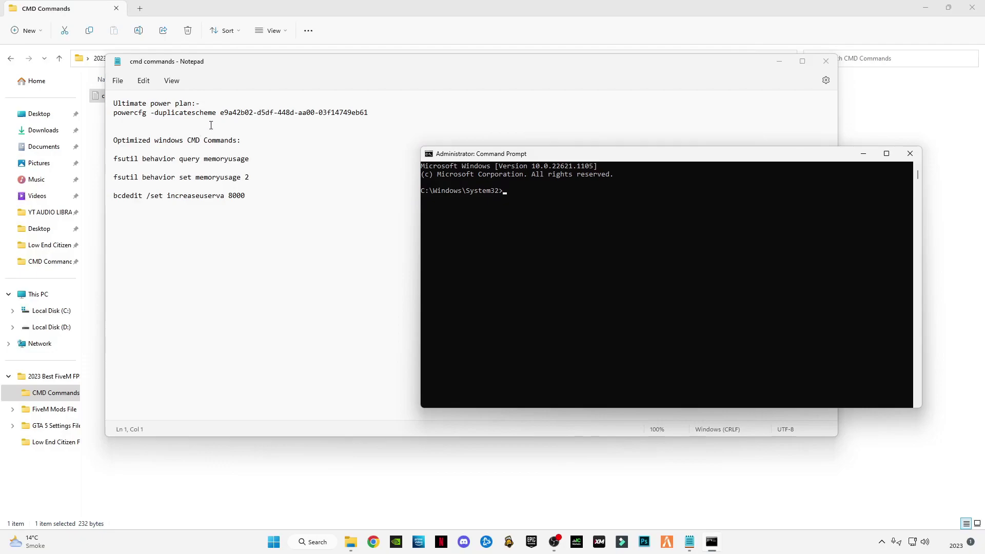
- Copy the powercfg line from the note and run it to create the Ultimate Performance power scheme
left_click(348, 120)
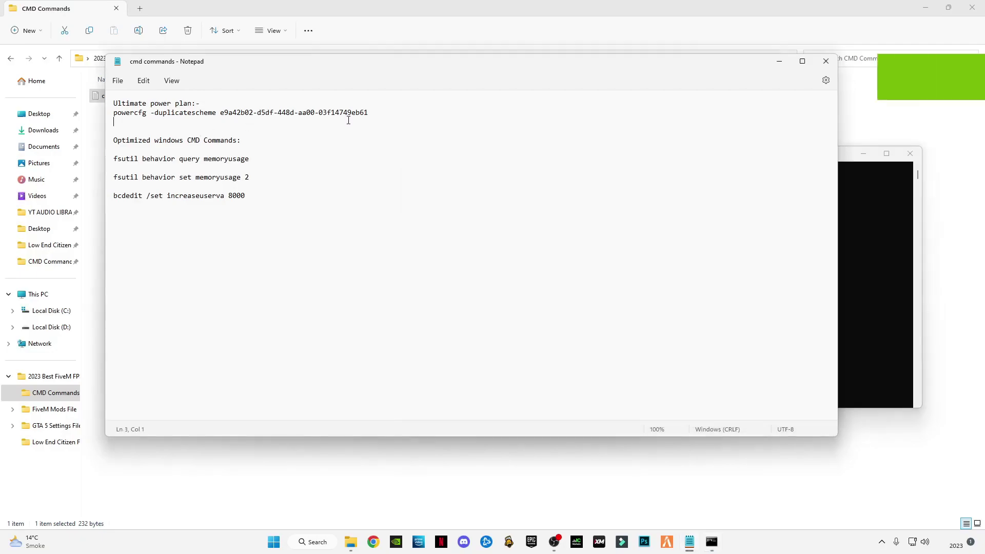
triple_click(114, 116)
key("ctrl+c")
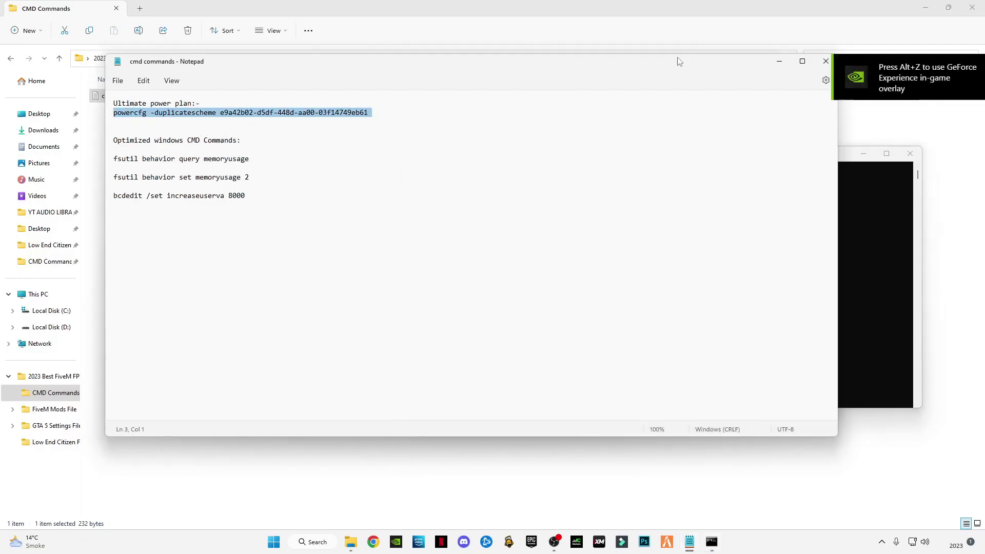
left_click(779, 62)
left_click(578, 201)
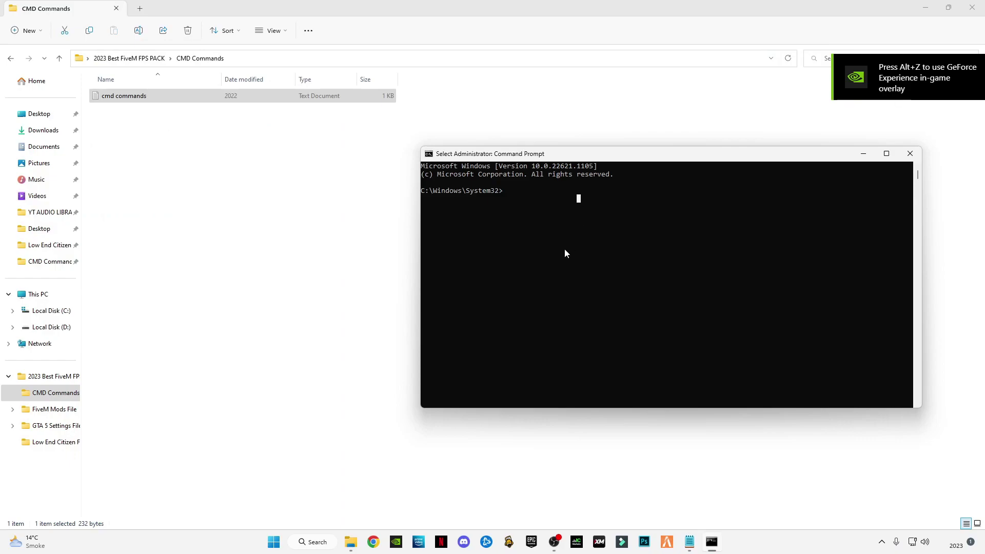
key("ctrl+v")
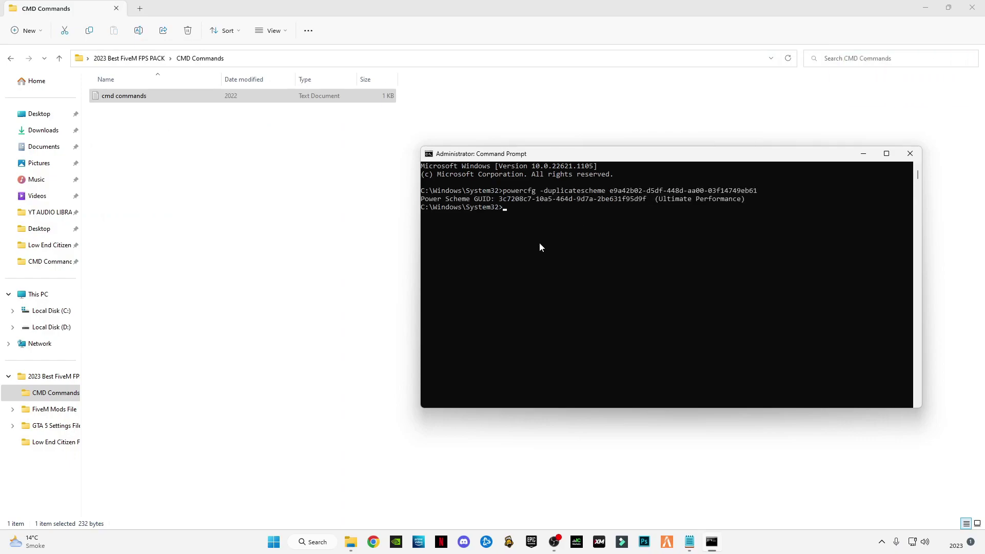
key("Return")
- Run the fsutil memoryusage 2 and bcdedit increaseuserva 8000 commands, then exit the prompt
left_click(158, 112)
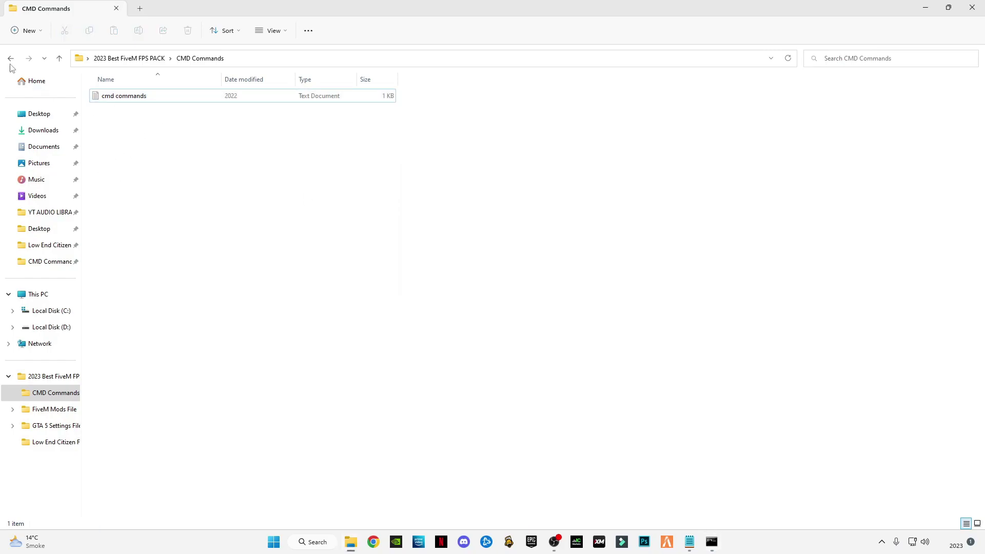
left_click(689, 542)
left_click_drag(245, 195, 114, 157)
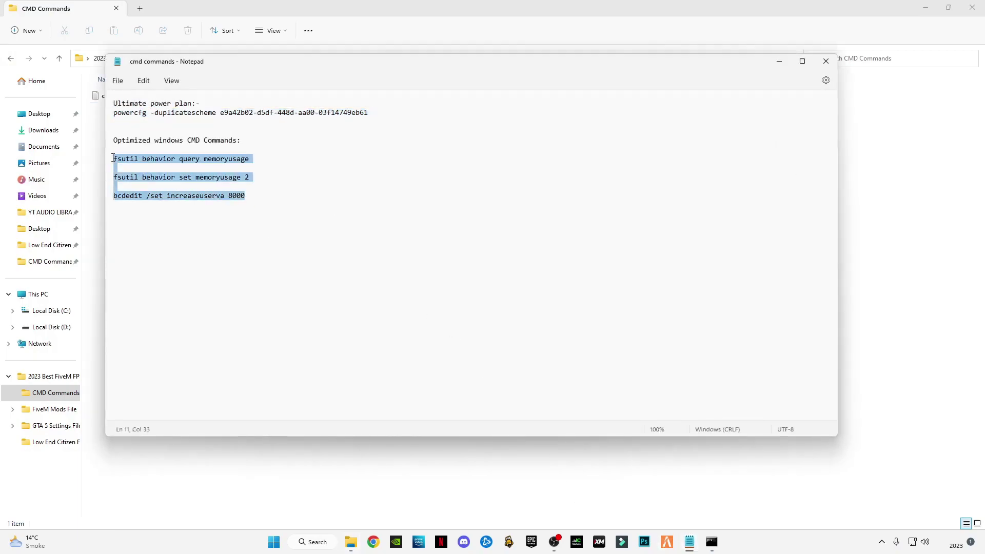
left_click(779, 62)
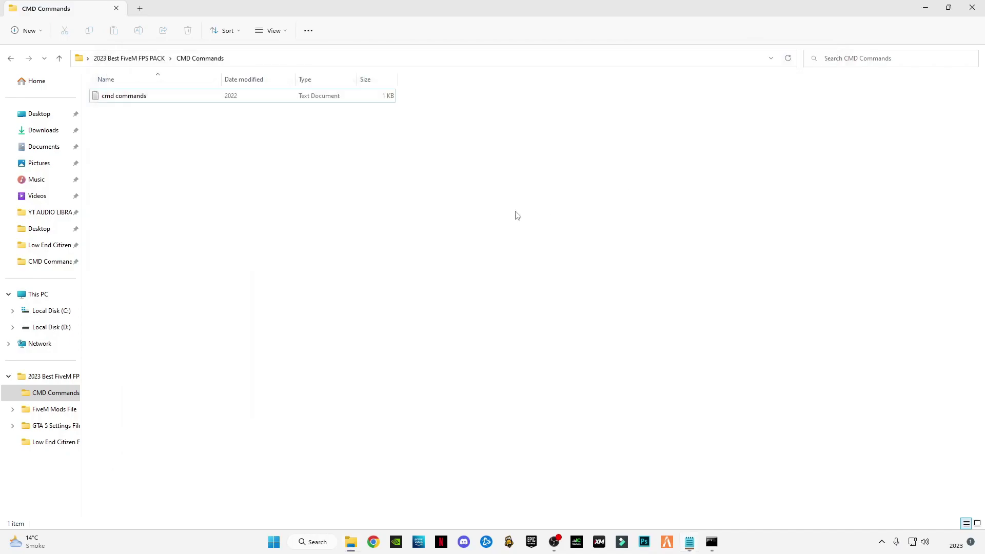
left_click(711, 541)
right_click(473, 292)
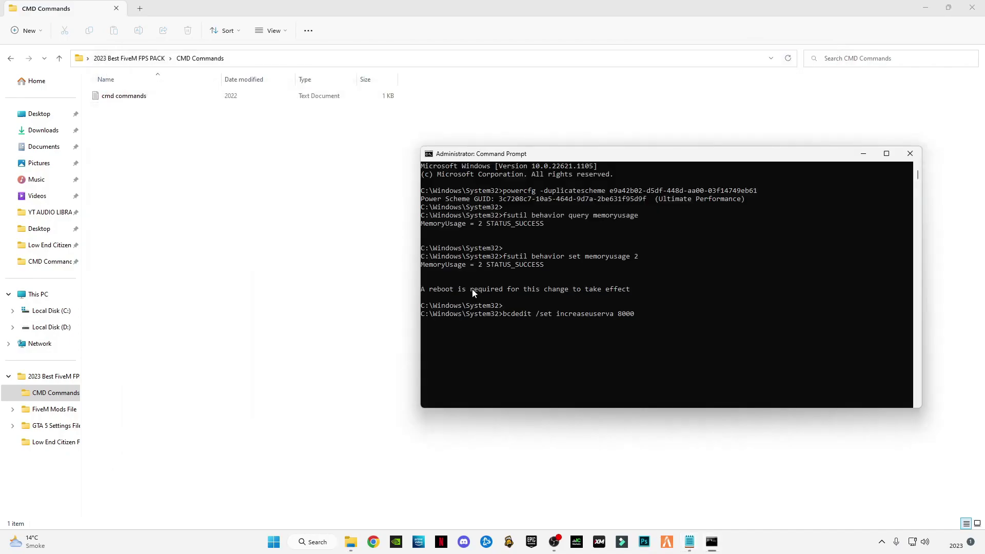
key("Return")
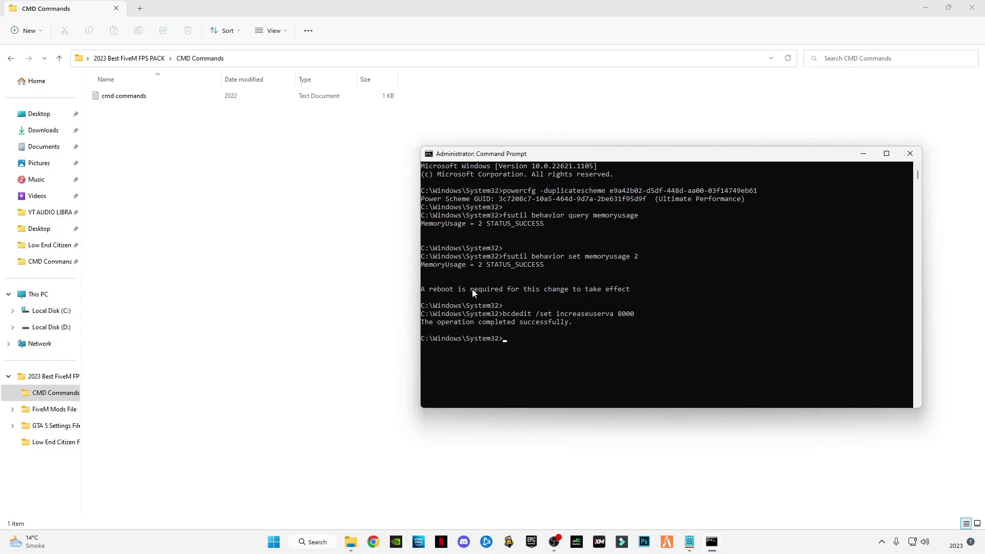
type("E")
type("xit")
key("Return")
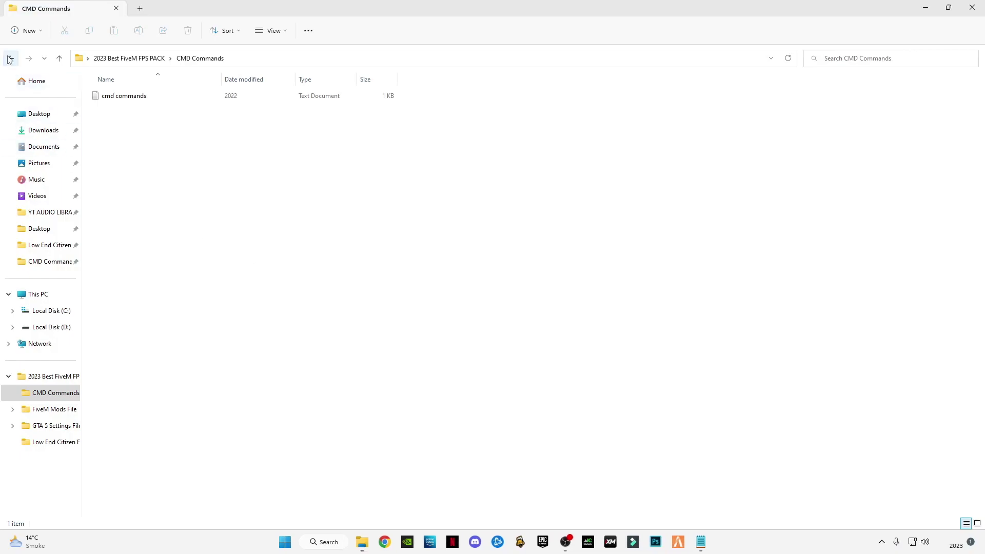
- Return to the pack folder and close the commands note
left_click(11, 58)
left_click(701, 542)
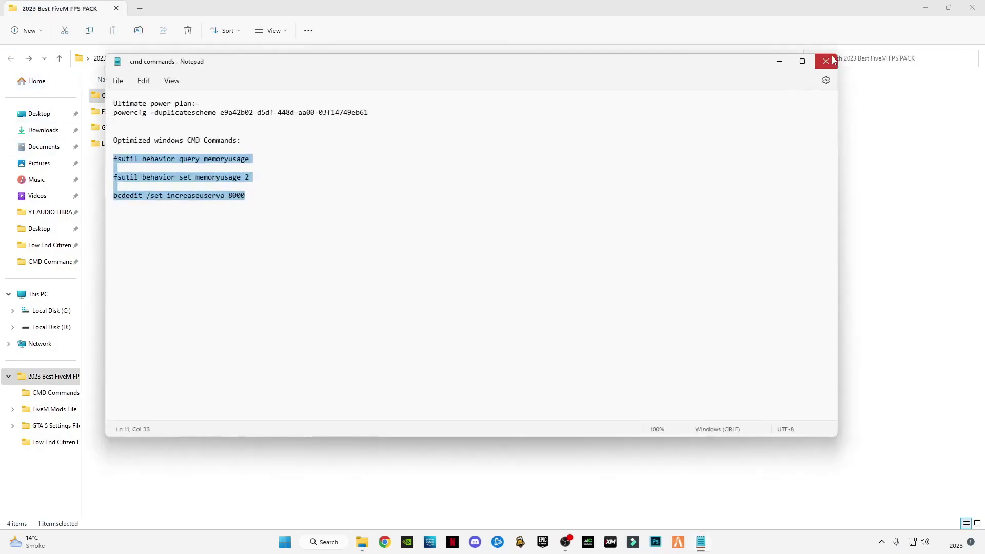
left_click(826, 61)
left_click(135, 218)
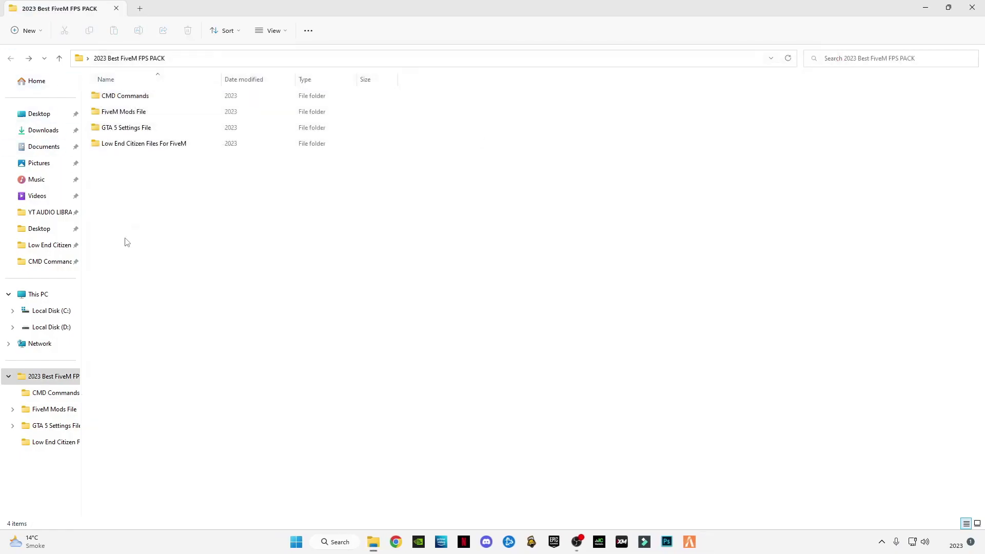
- View the Location picture in GTA 5 Settings File showing Documents > Rockstar Games > GTA V
double_click(120, 132)
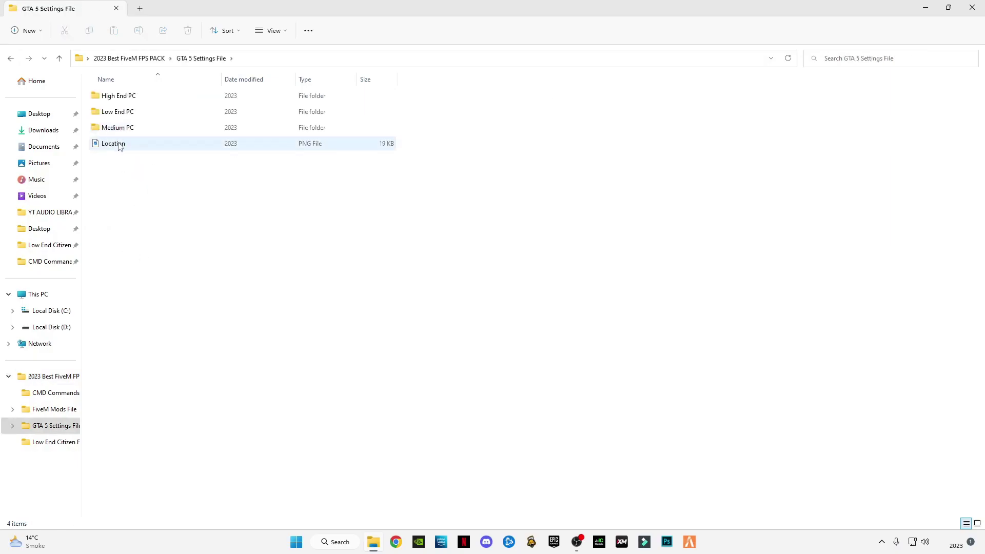
double_click(114, 144)
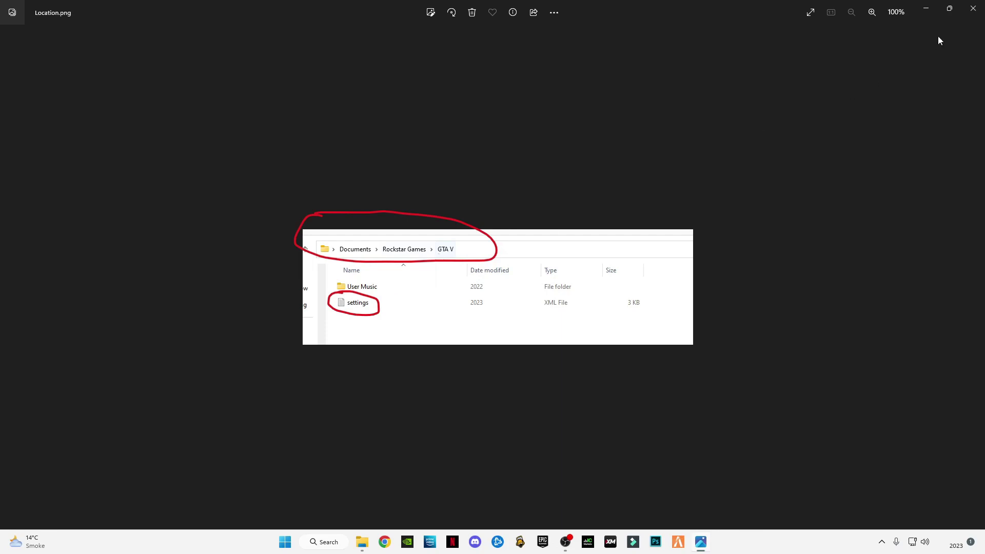
left_click(973, 13)
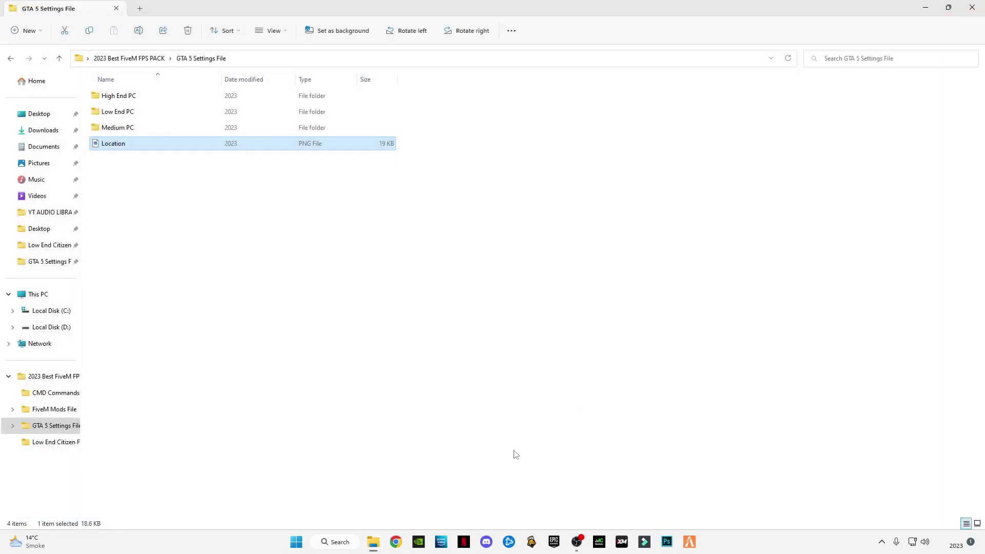
- Open a new Explorer window at Documents > Rockstar Games > GTA V
left_click(925, 7)
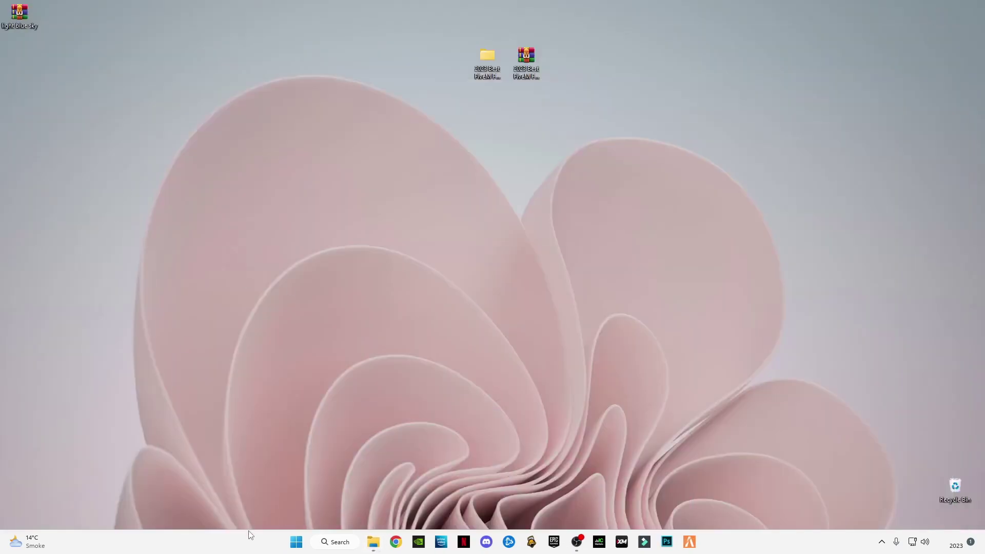
right_click(373, 542)
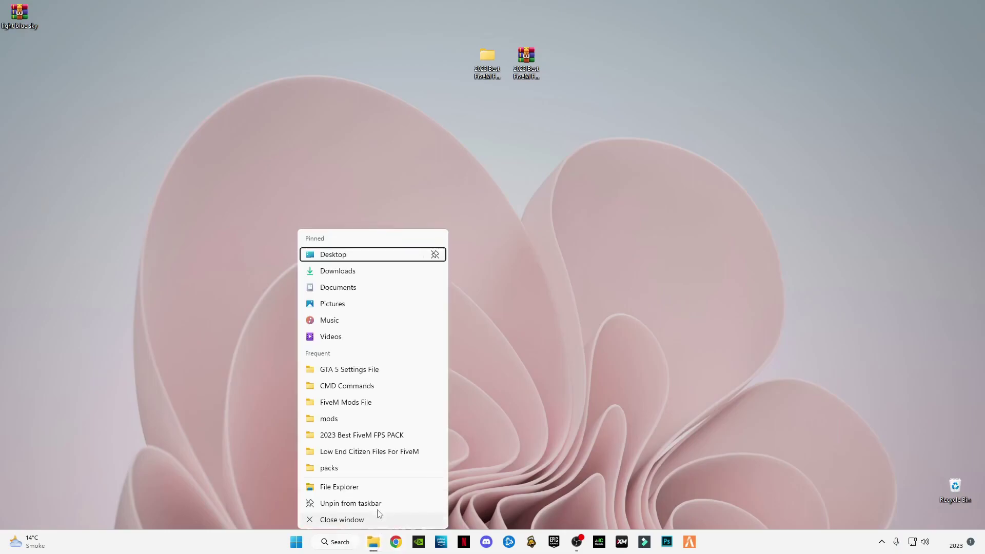
left_click(339, 481)
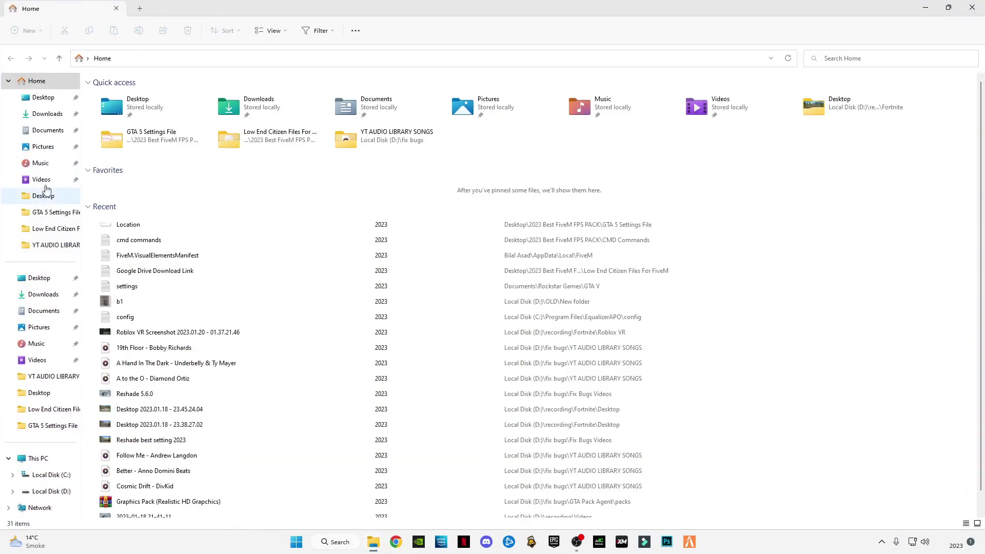
left_click(34, 132)
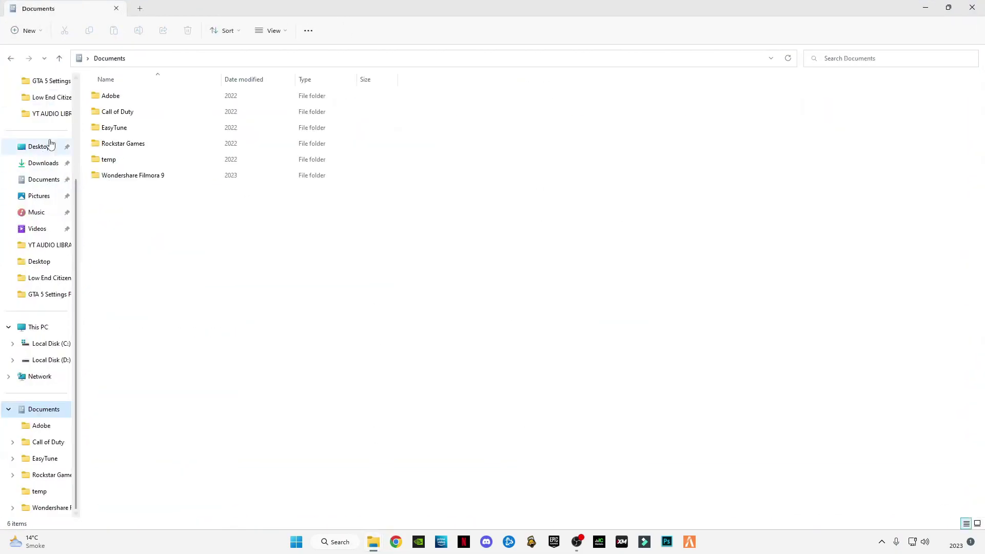
double_click(122, 146)
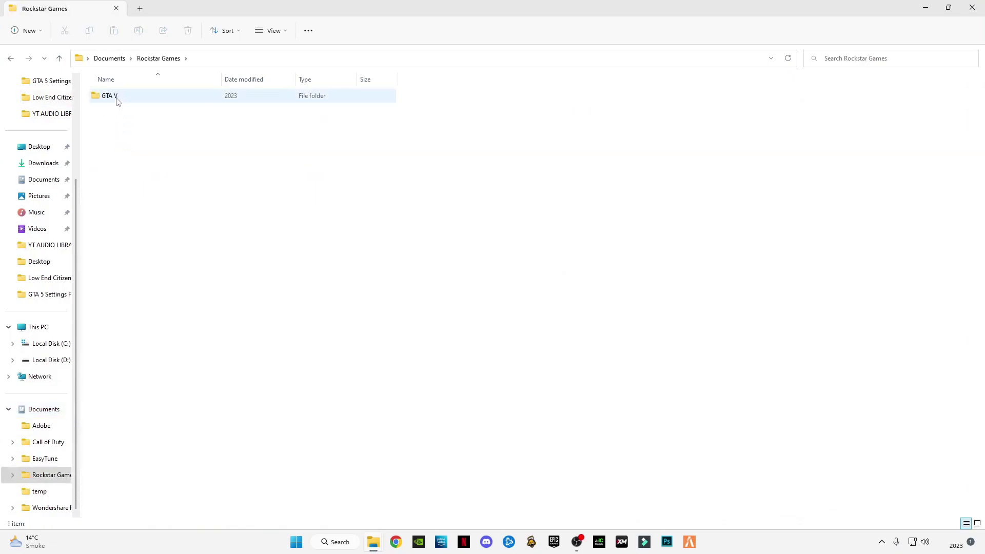
double_click(116, 101)
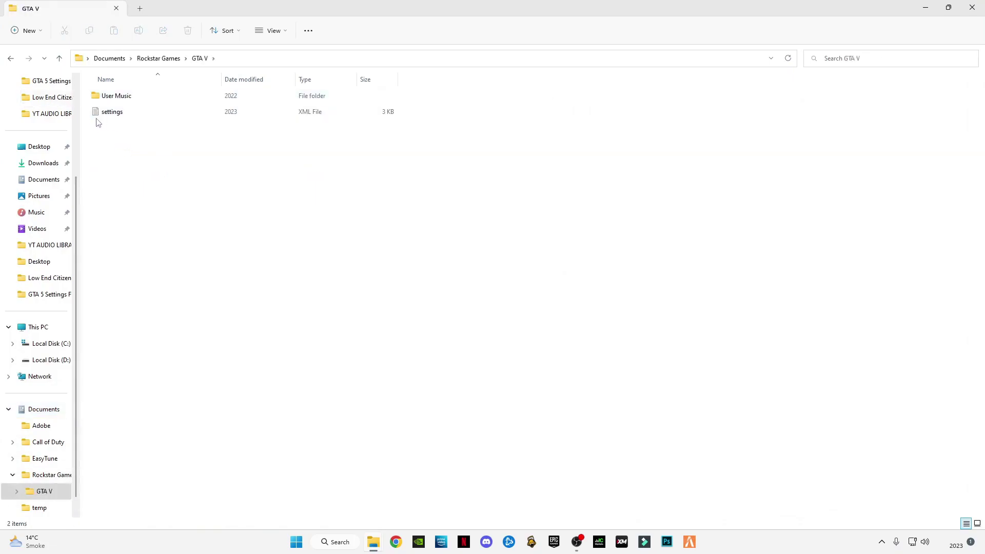
left_click(948, 9)
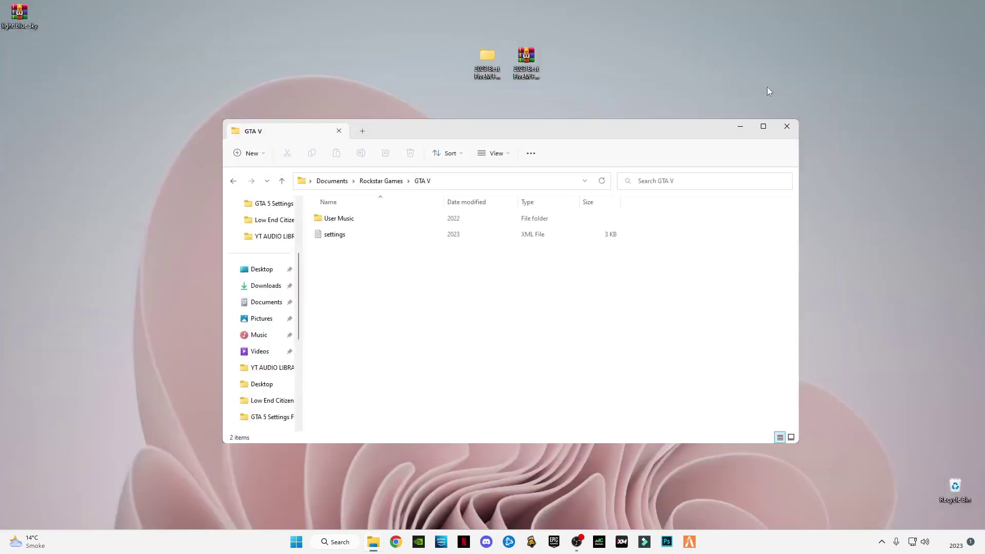
mouse_move(372, 542)
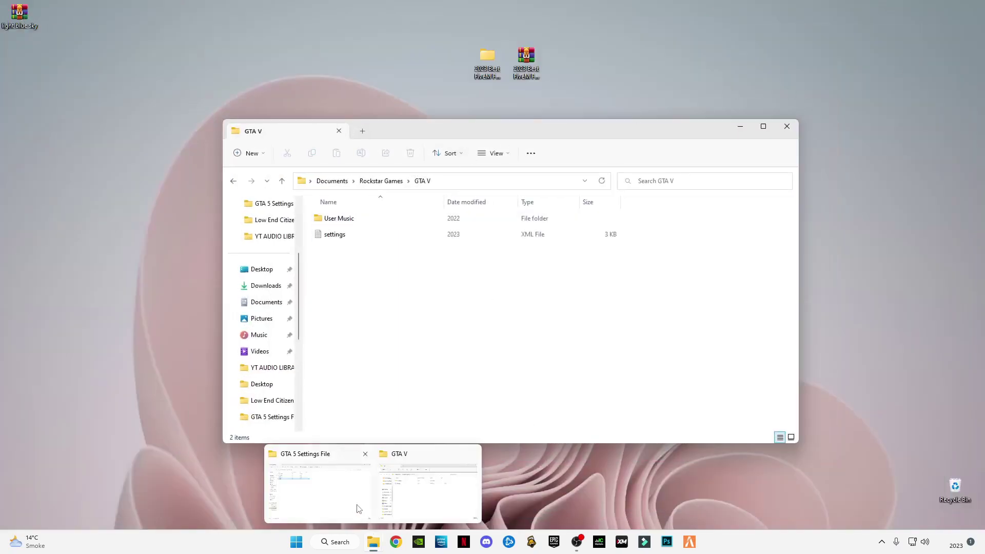
- Copy settings.xml from the Low End PC folder
left_click(357, 509)
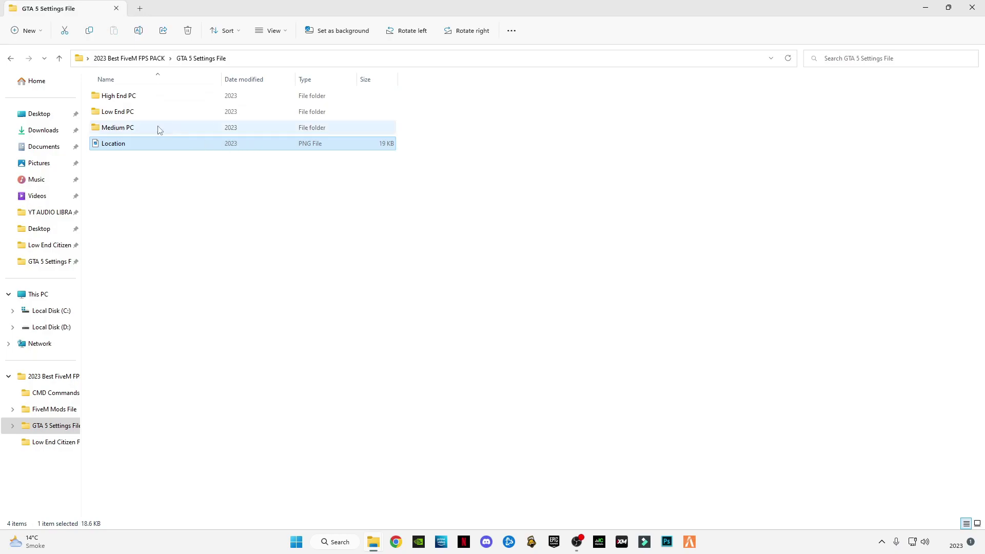
left_click(129, 158)
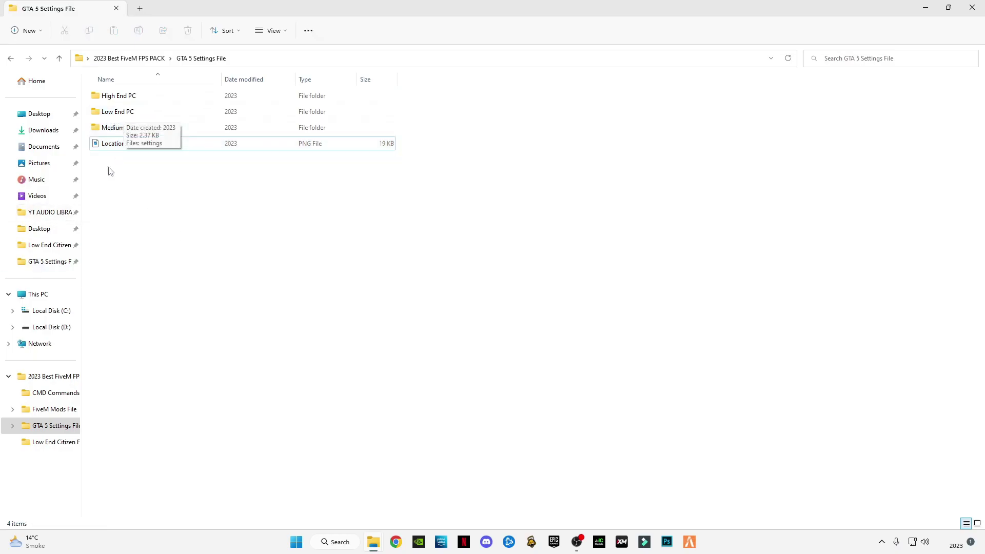
double_click(108, 112)
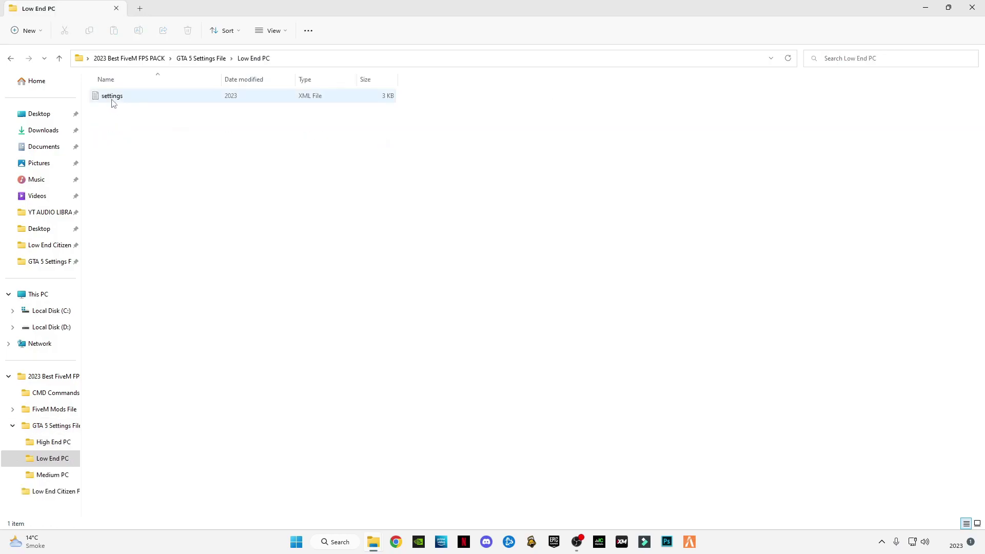
right_click(110, 96)
left_click(141, 106)
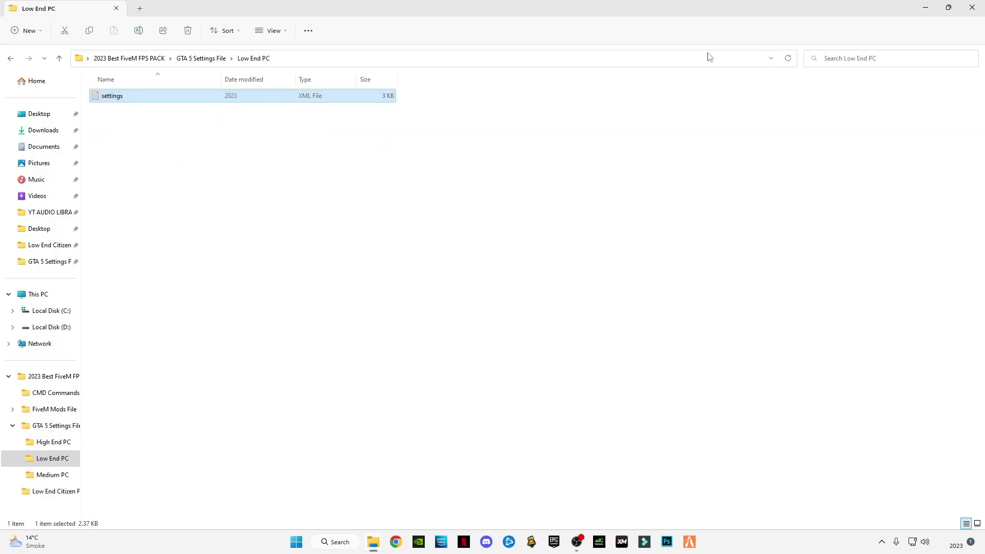
- Paste settings.xml into the GTA V folder, replacing the existing file
left_click(927, 8)
right_click(415, 286)
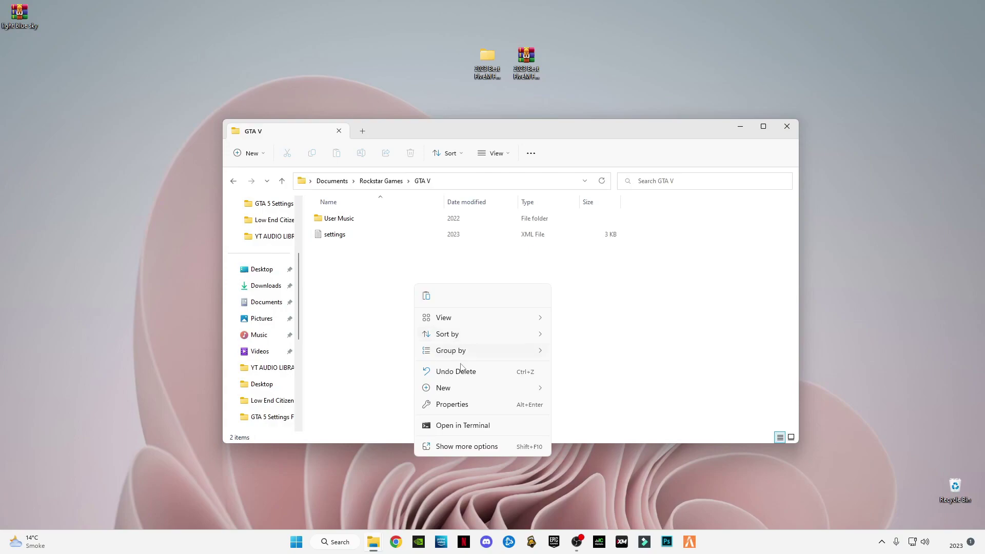
key("ctrl+v")
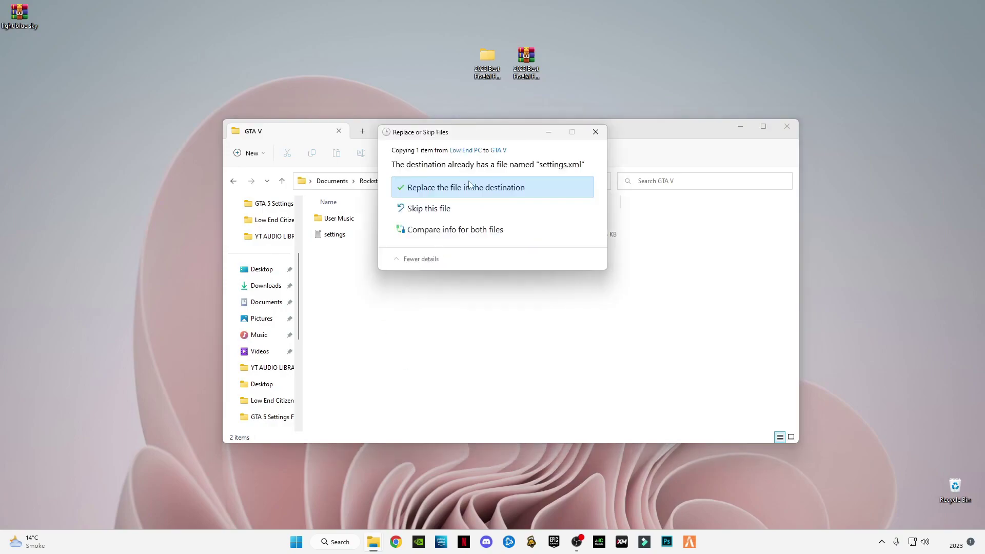
left_click(450, 187)
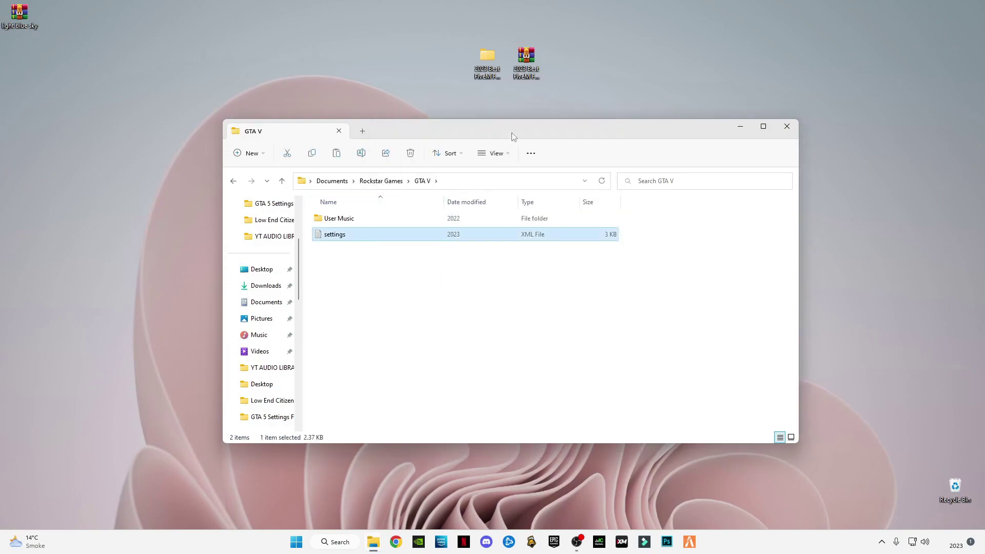
left_click_drag(502, 135, 431, 94)
- Close the GTA V window and go back up to the FPS pack root folder
left_click(715, 87)
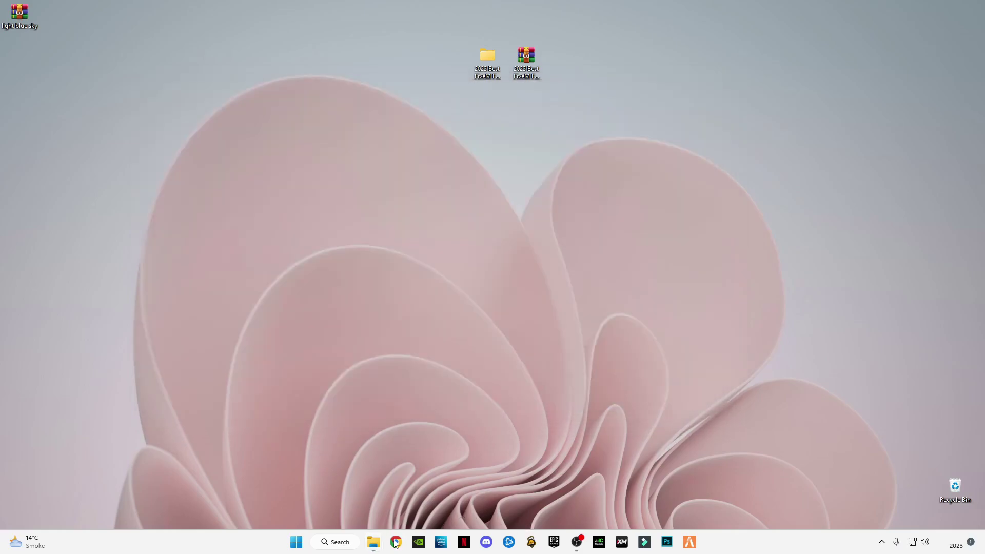
left_click(374, 544)
key("alt+Up")
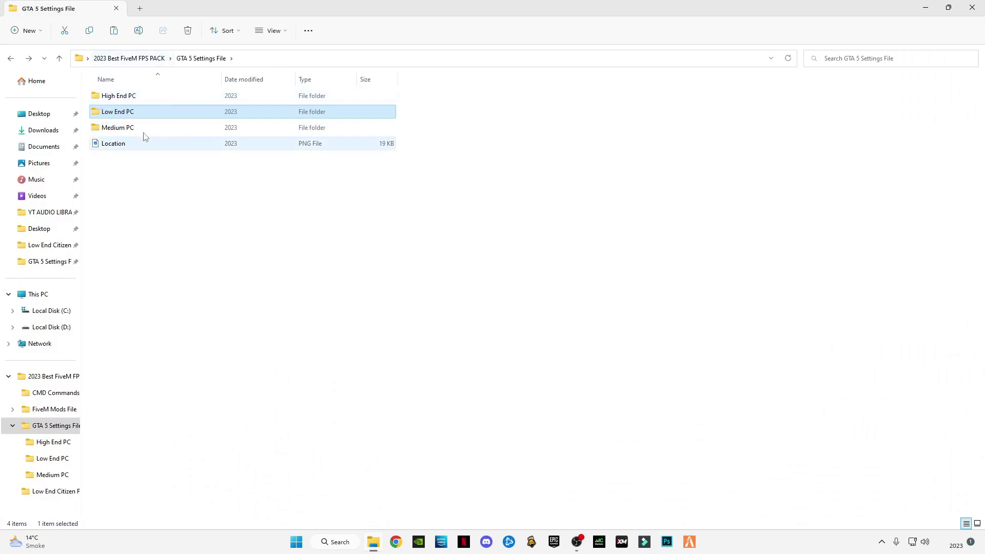
left_click(170, 253)
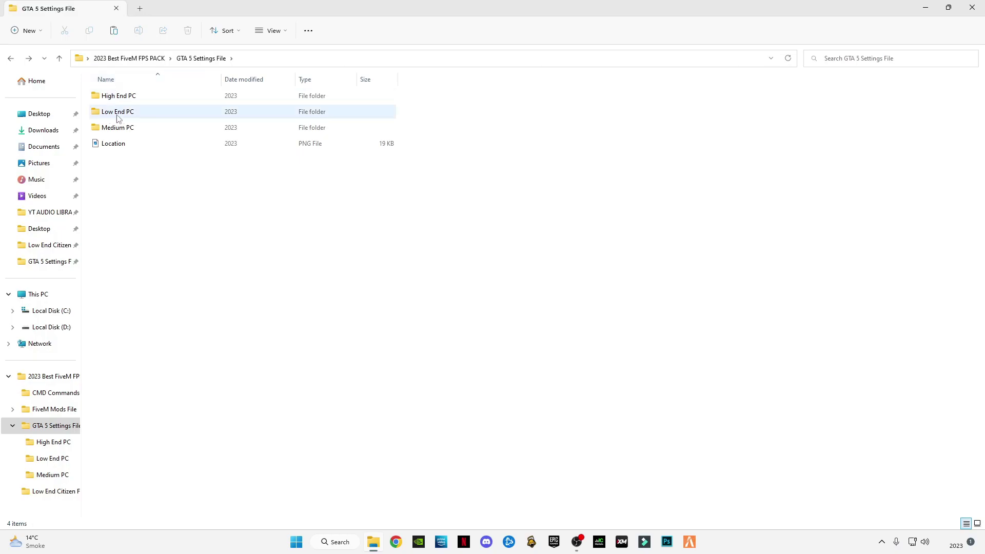
left_click(10, 58)
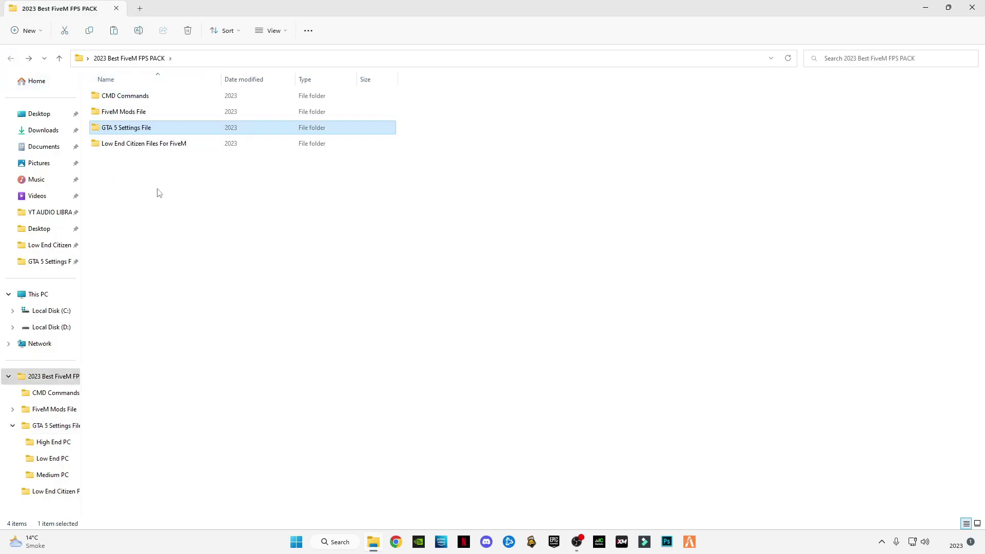
- Copy the mods folder from the FiveM Mods File folder
double_click(114, 116)
right_click(108, 97)
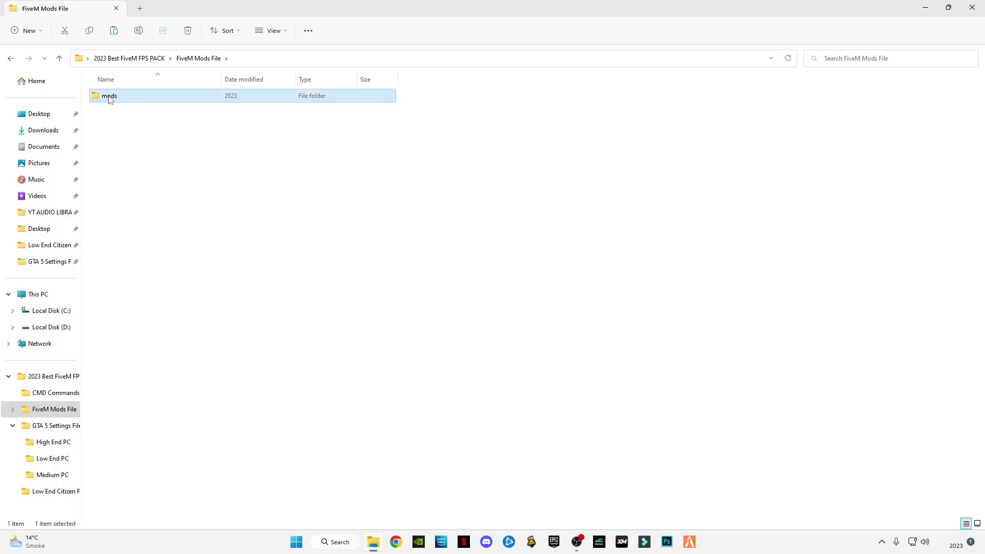
left_click(145, 109)
- Run appdata and browse to Local > FiveM > FiveM Application Data
key("super+r")
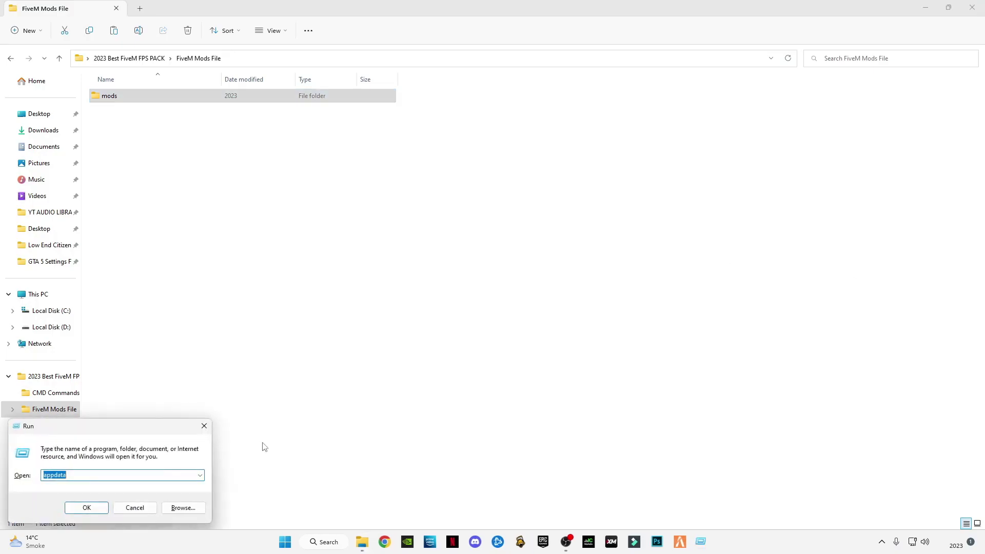
left_click(86, 508)
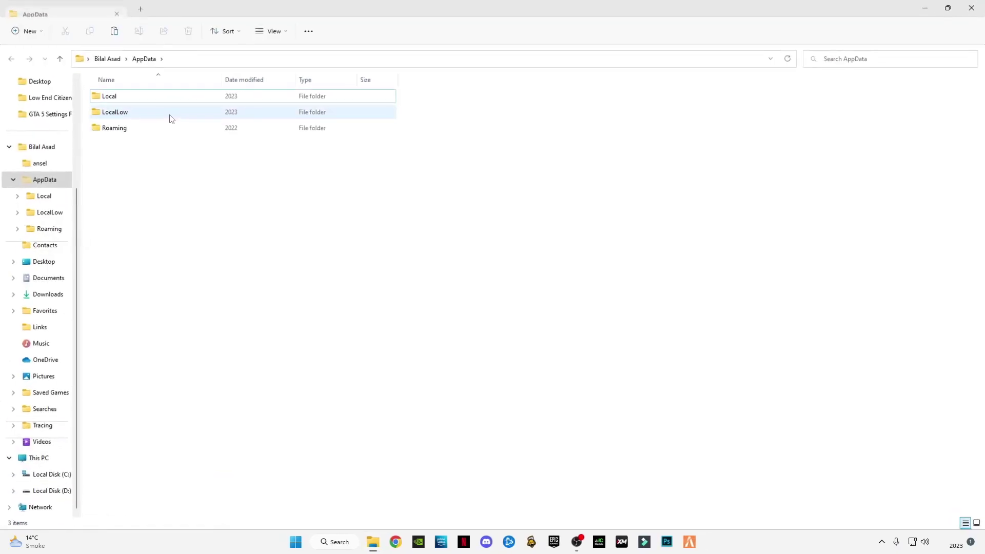
double_click(106, 97)
left_click(113, 369)
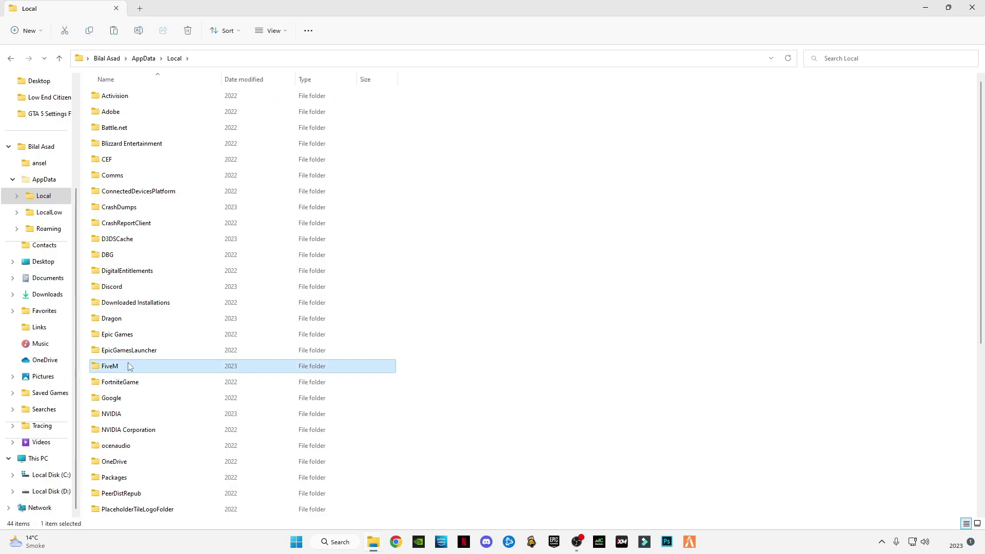
double_click(129, 367)
double_click(132, 95)
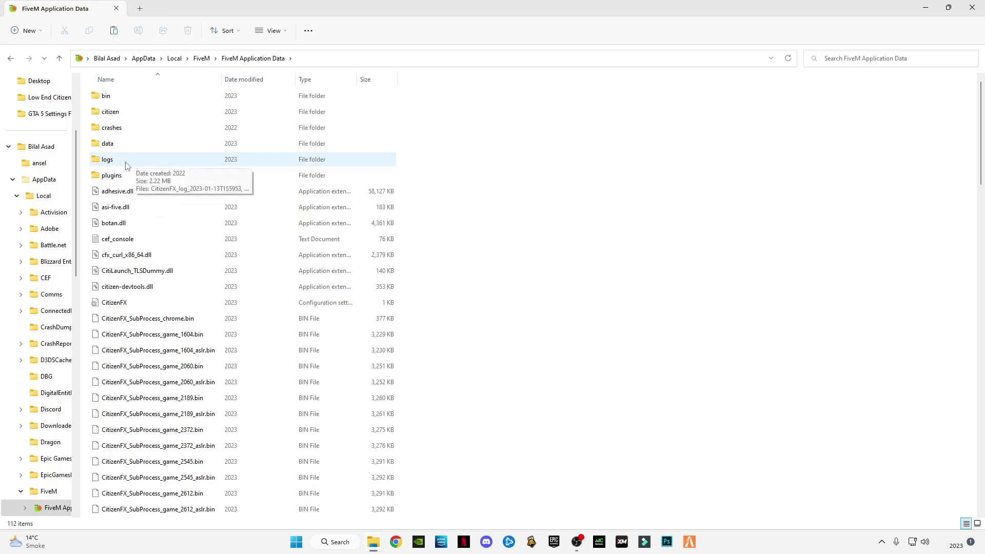
- Paste the mods folder into FiveM Application Data
right_click(527, 153)
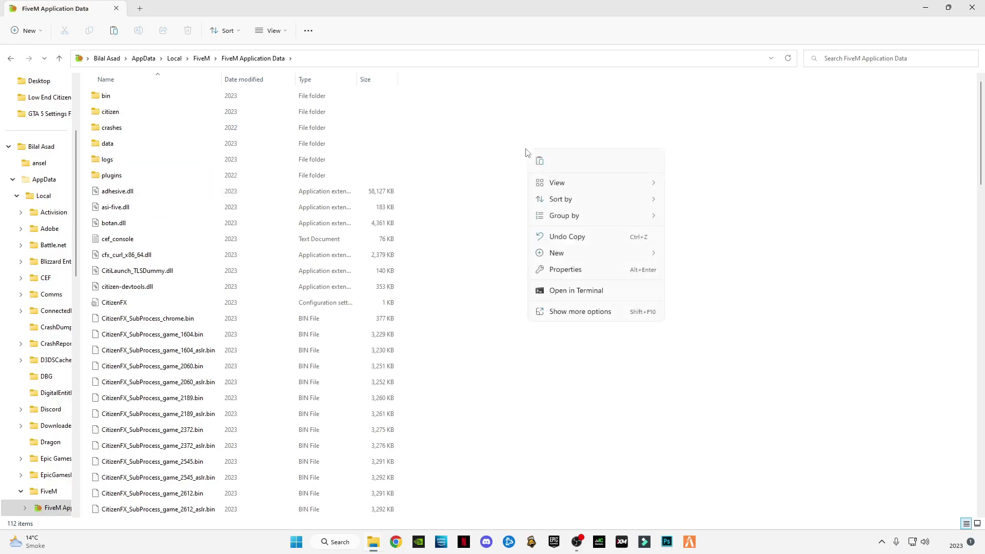
left_click(504, 193)
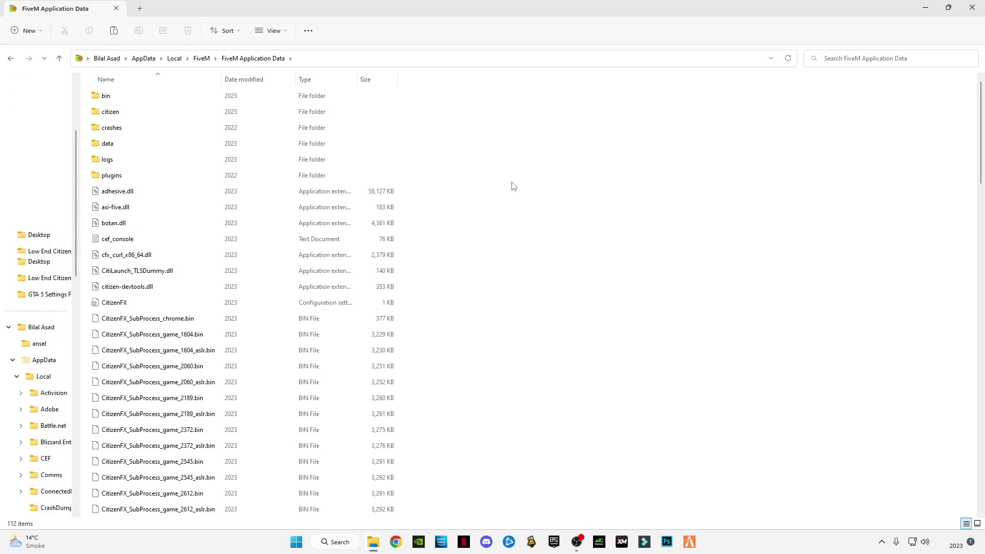
key("ctrl+v")
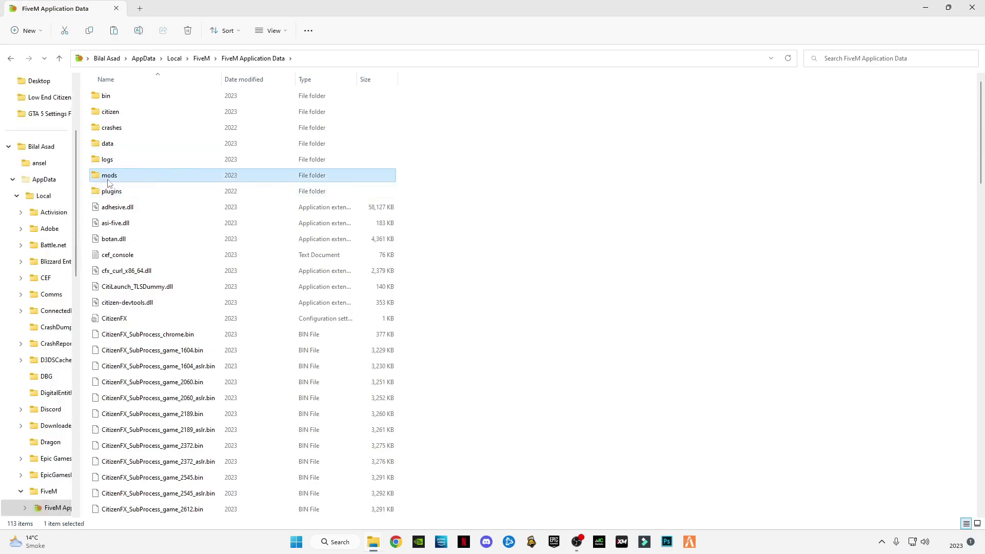
left_click(428, 182)
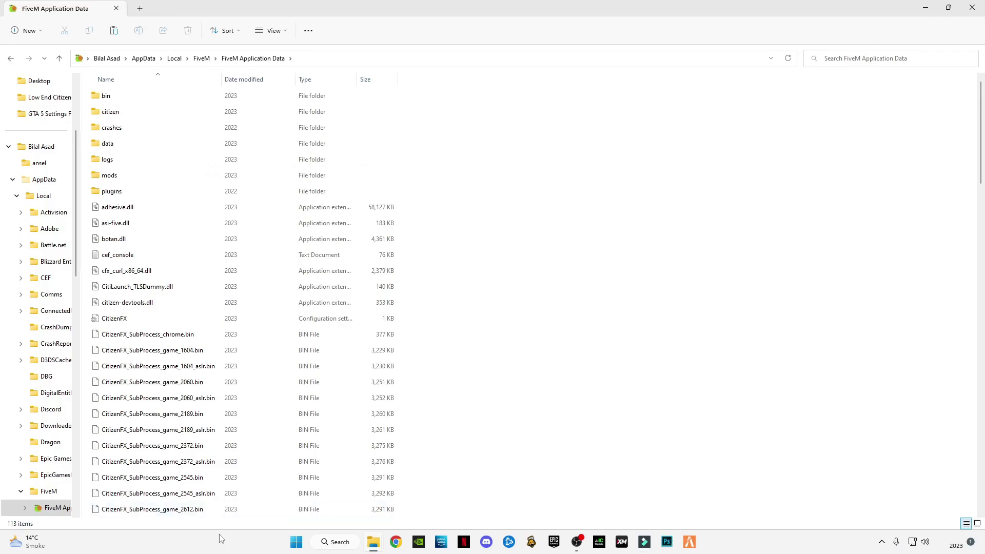
- Close the AppData window and enter the Low End Citizen Files For FiveM folder in the pack root
left_click(972, 7)
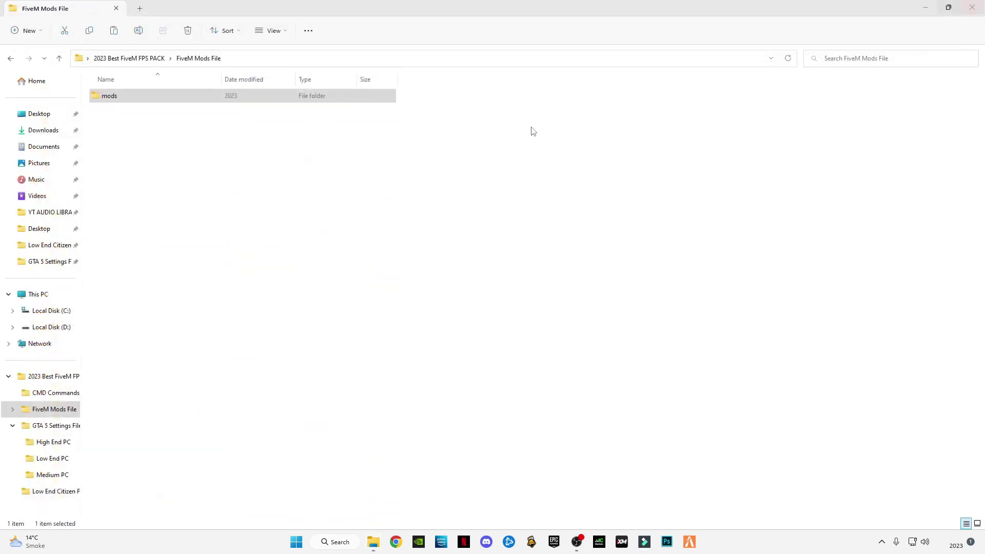
left_click(12, 60)
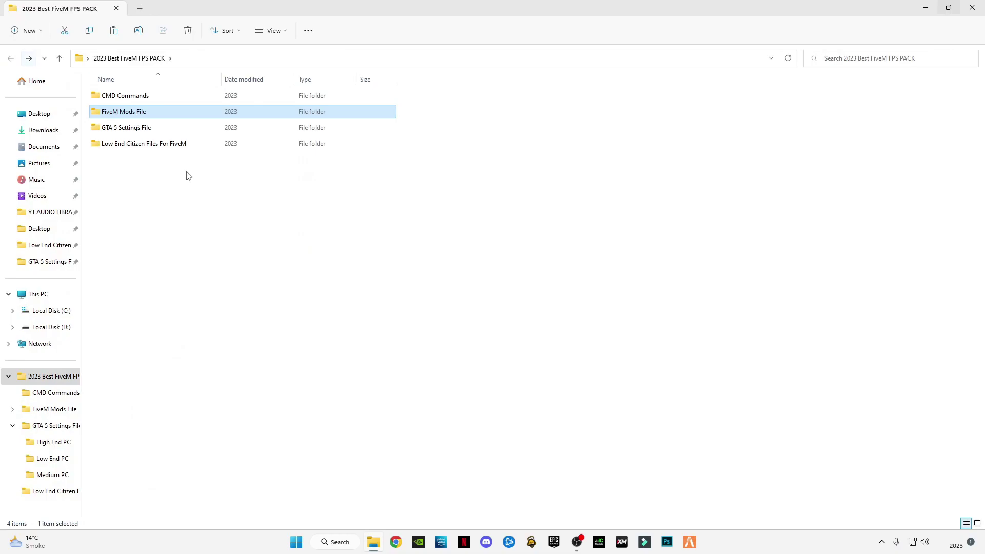
left_click(191, 215)
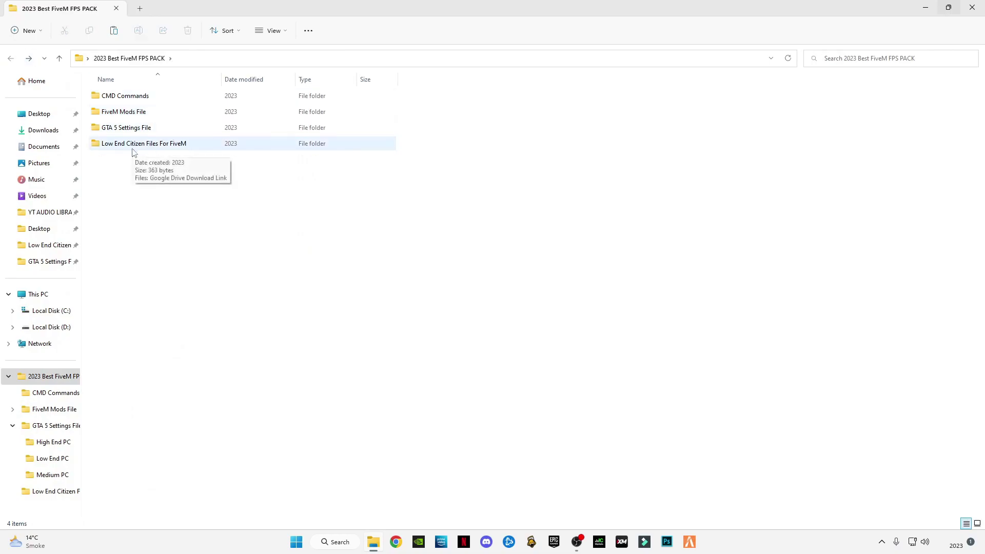
double_click(176, 148)
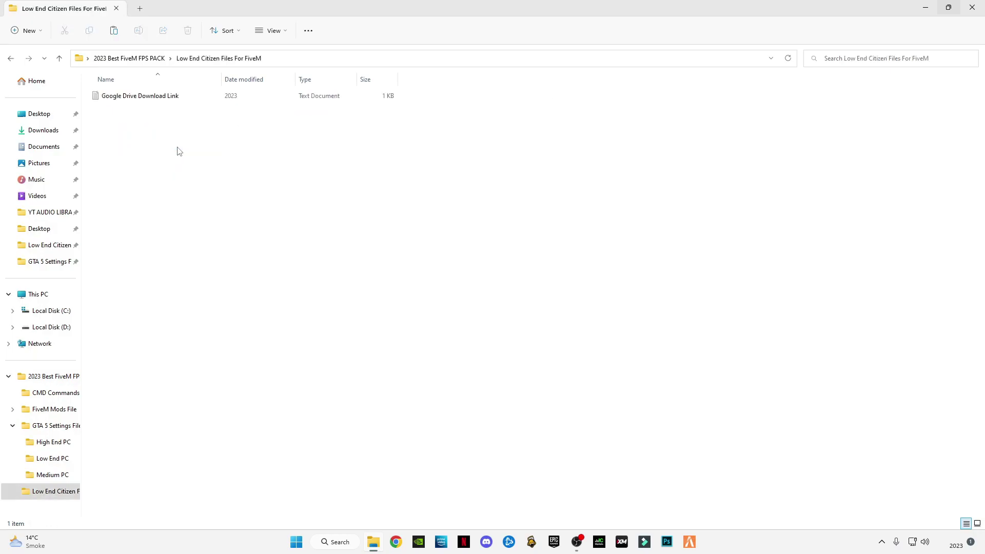
- View the Google Drive Download Link note and look over the No Tree & Bushes pack line
left_click(126, 103)
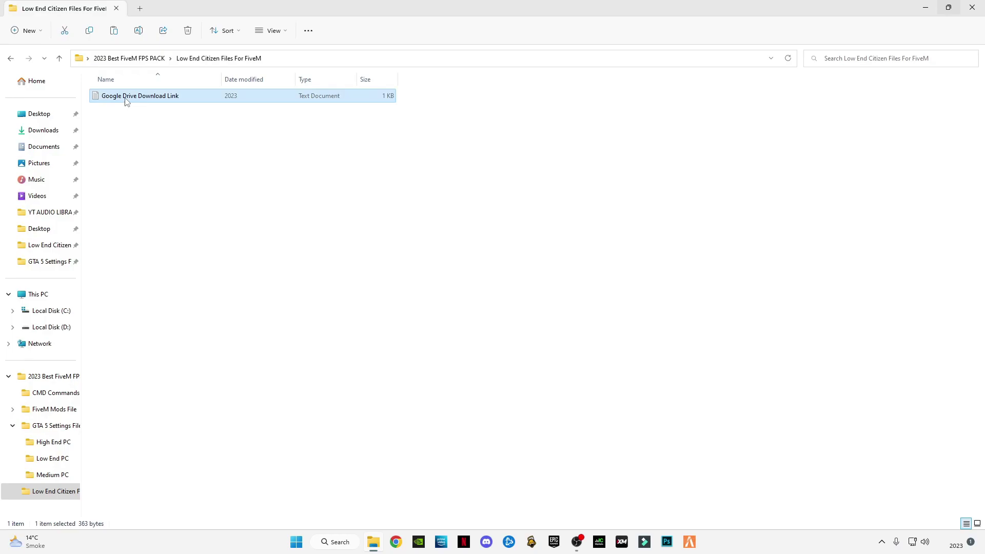
double_click(126, 101)
left_click_drag(558, 121, 114, 102)
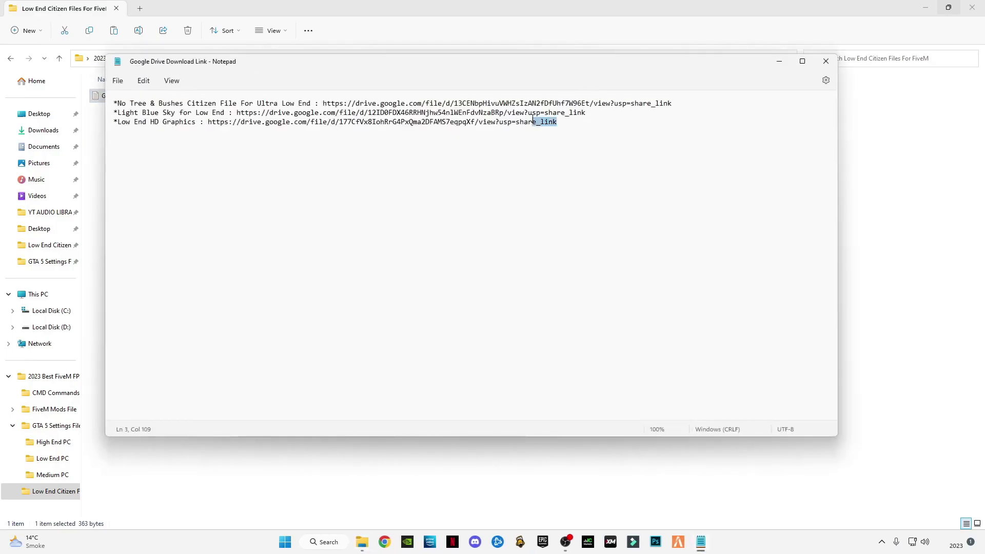
left_click(120, 103)
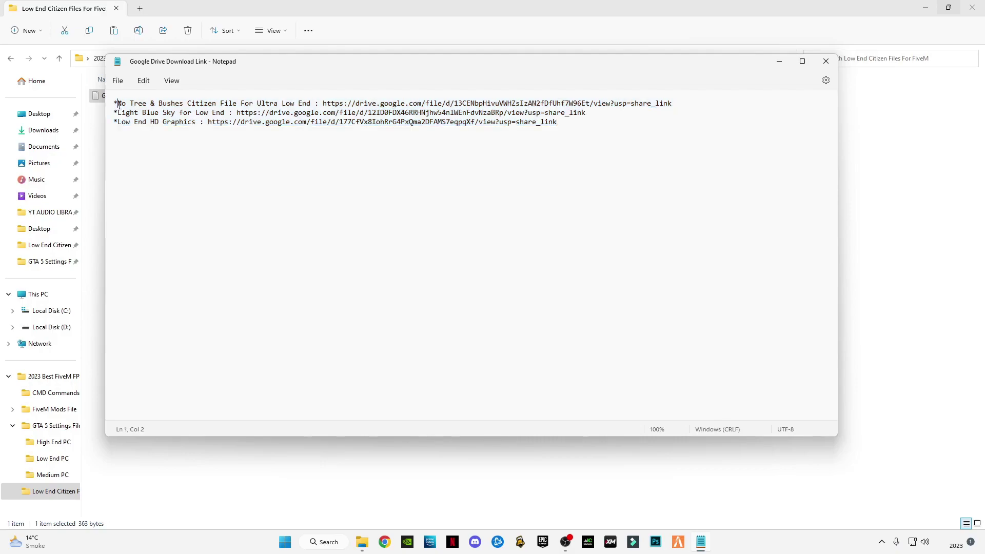
key("Right")
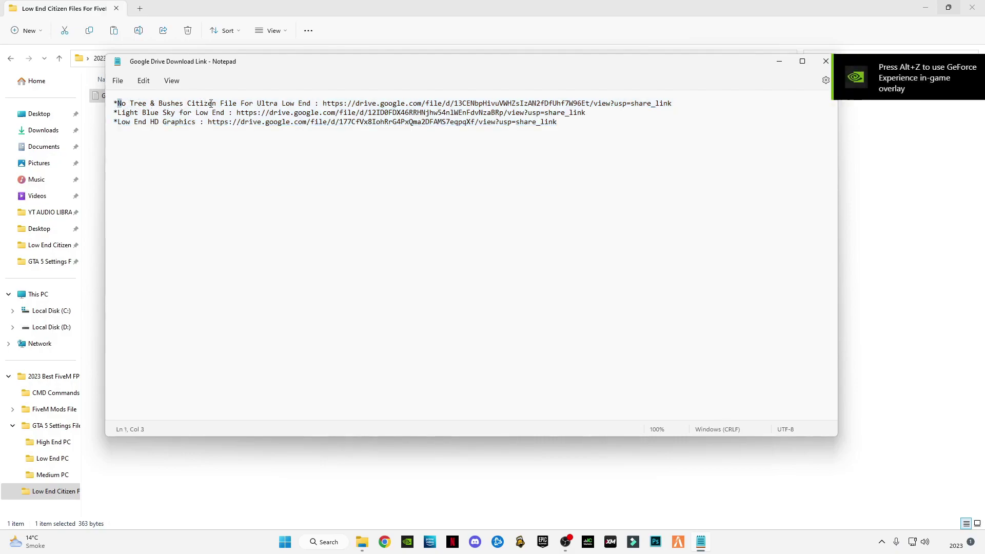
mouse_move(311, 104)
left_mouse_down()
mouse_move(116, 98)
mouse_move(123, 103)
left_mouse_up()
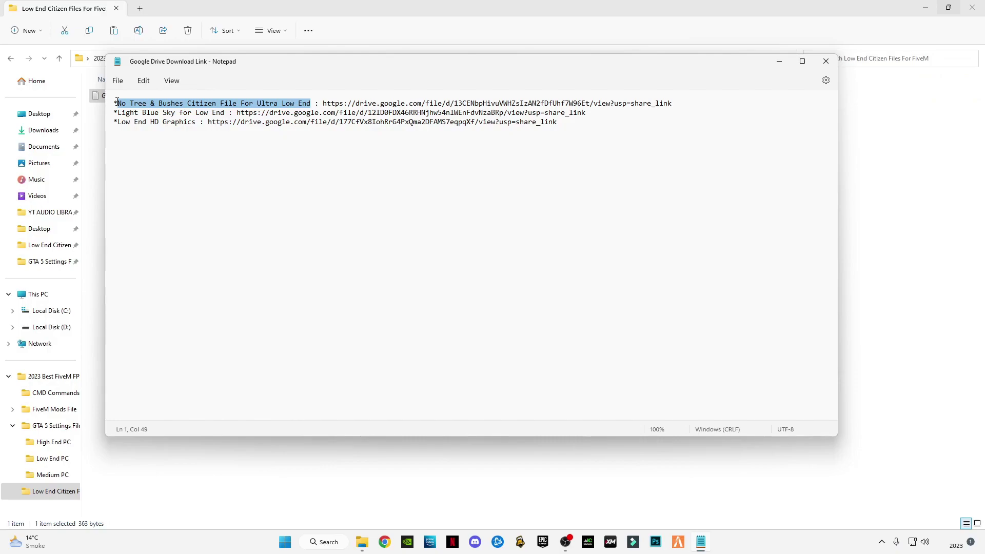
left_click_drag(116, 102, 126, 108)
- Copy the Light Blue Sky for Low End download link and bring up a new Chrome tab
left_click_drag(117, 113, 230, 111)
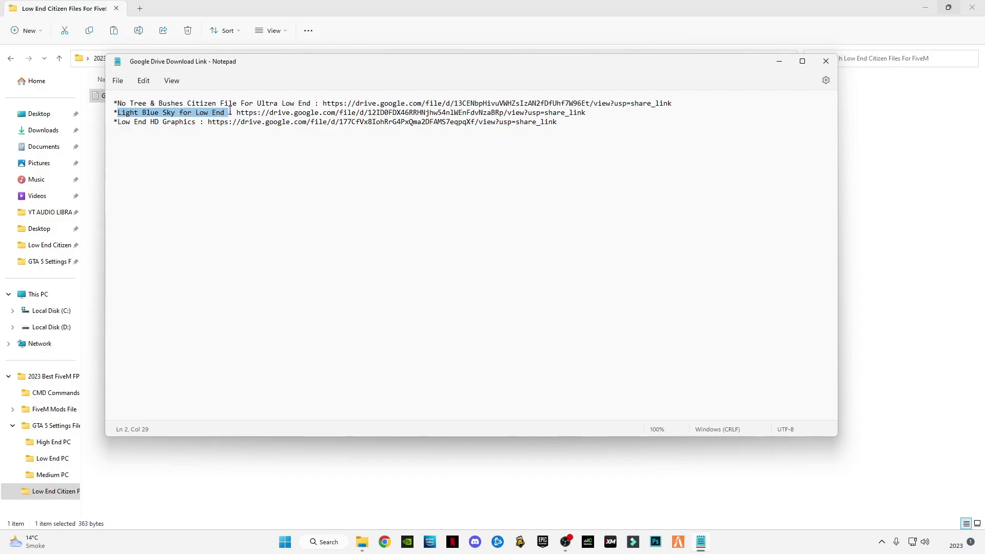
left_click_drag(585, 112, 246, 114)
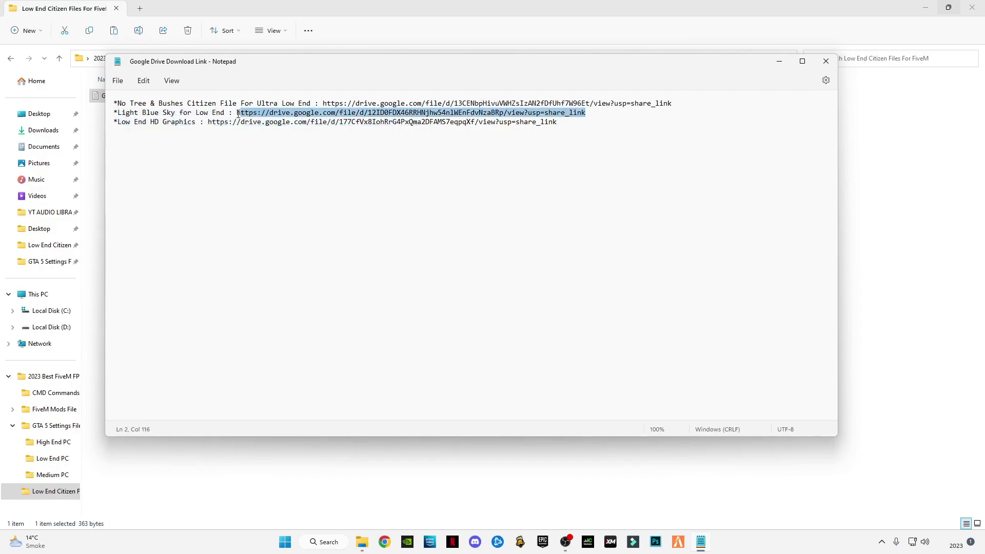
right_click(255, 115)
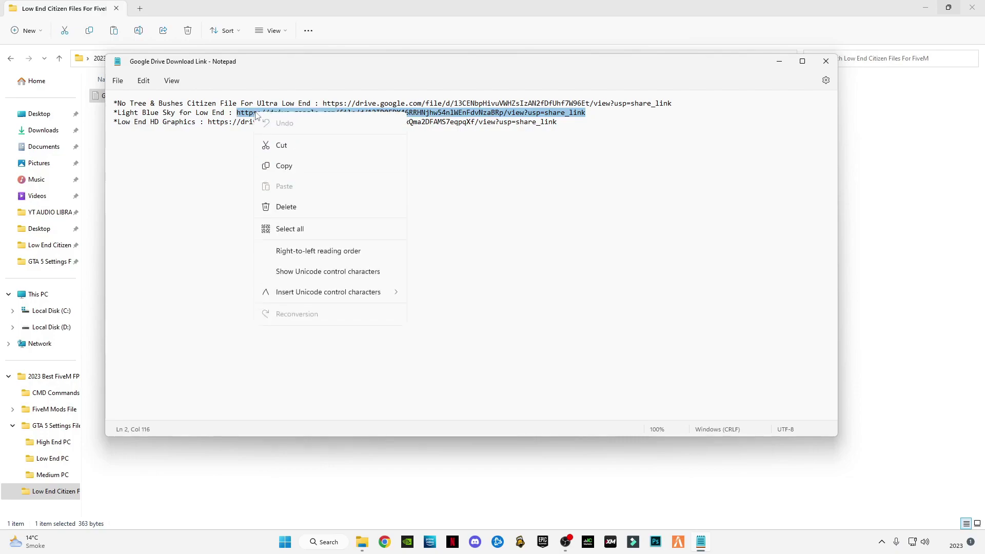
left_click(284, 165)
left_click(385, 541)
- Load the copied Drive link in Chrome's address bar to reach the light blue sky.rar page
left_click(139, 27)
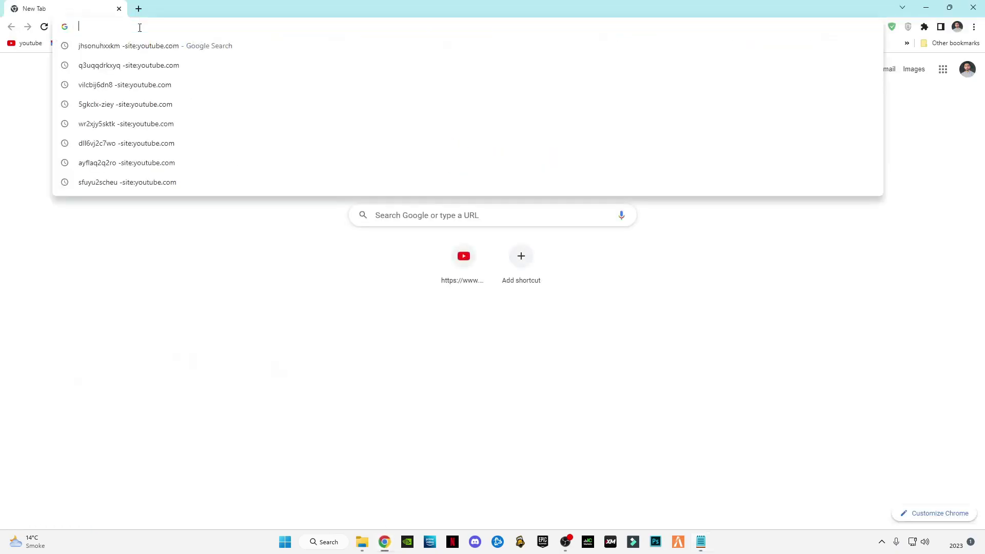
key("ctrl+v")
key("Return")
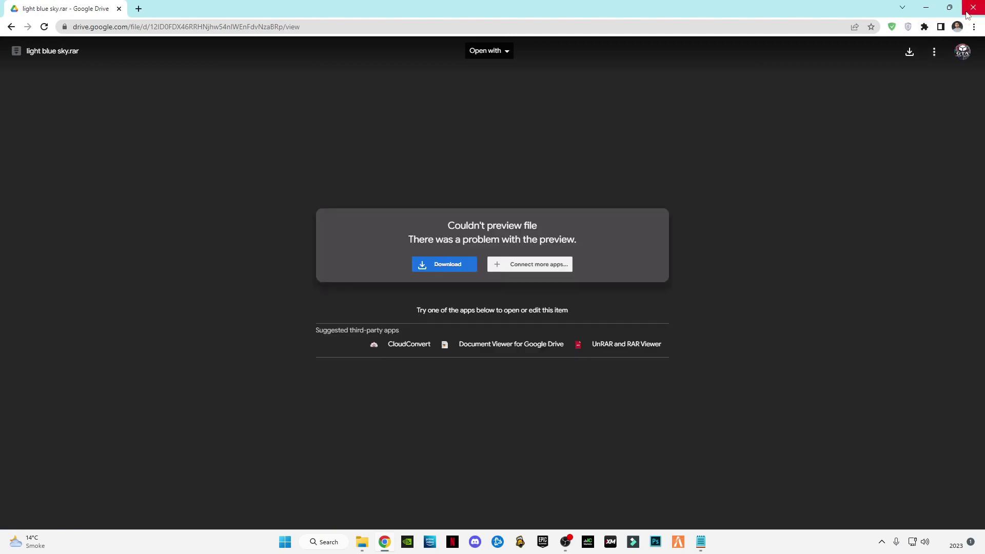
- Close Chrome and point out the Low End HD Graphics line and its link in the note
left_click(971, 9)
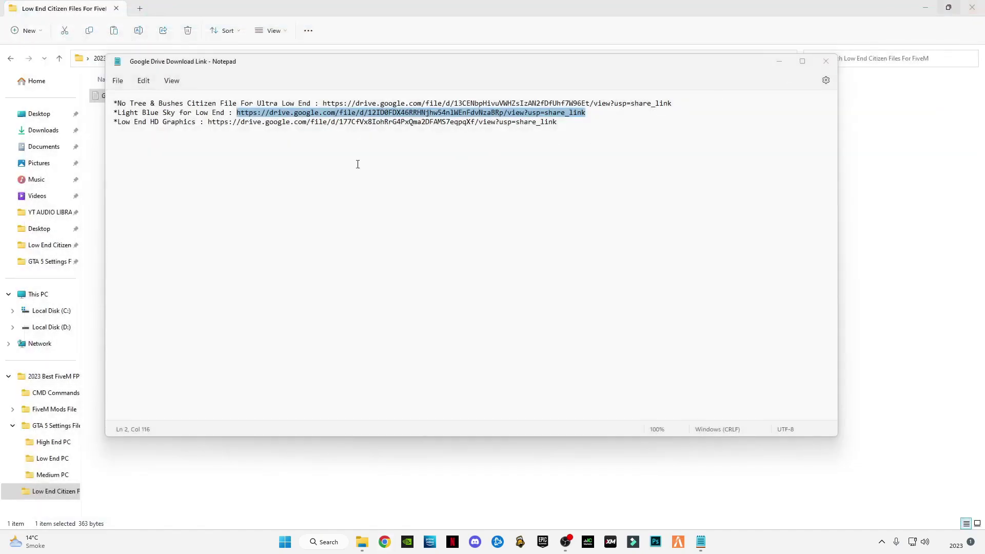
left_click(150, 122)
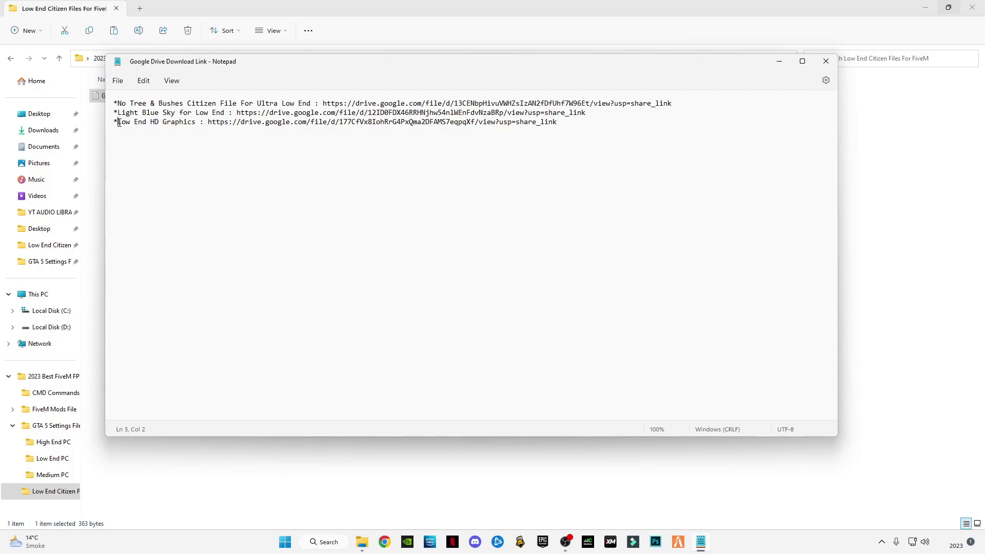
left_click_drag(119, 124, 195, 122)
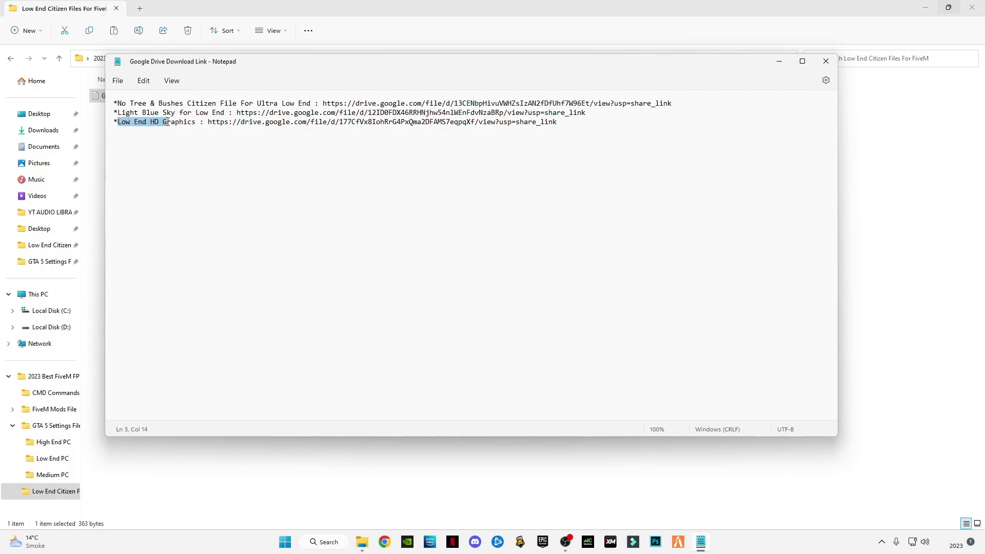
left_click(198, 122)
left_click_drag(568, 125, 182, 127)
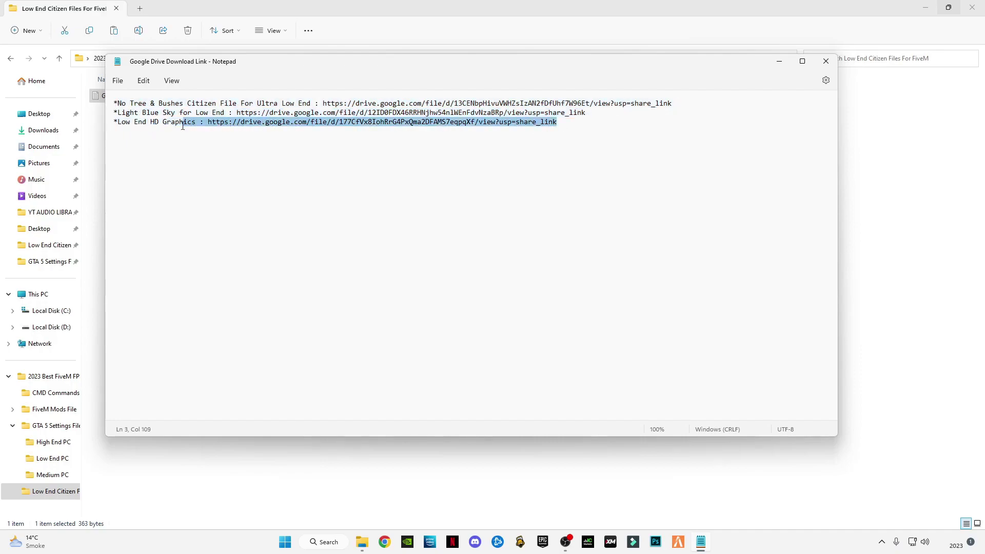
left_click_drag(183, 127, 562, 130)
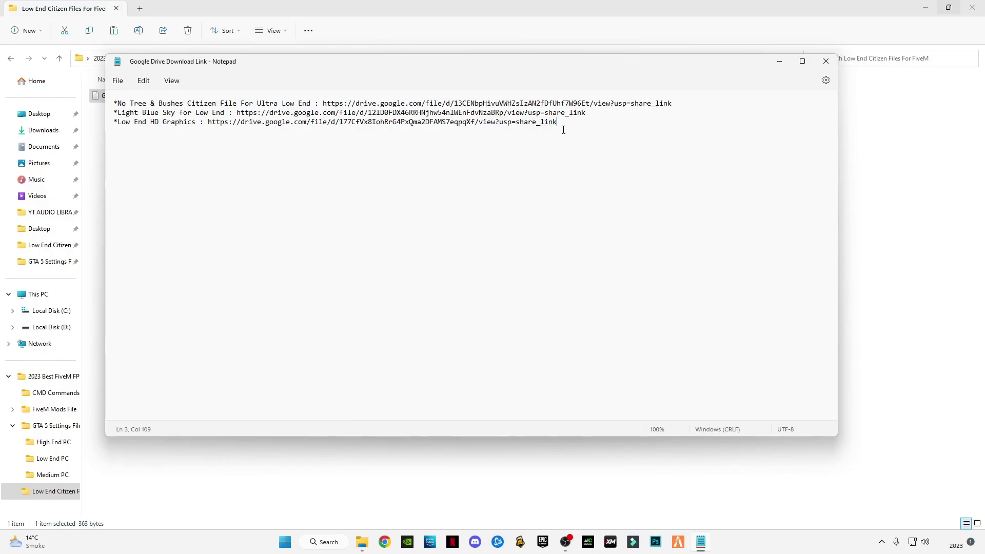
- Close the download-links note and the folder window behind it, leaving the desktop
left_click(826, 61)
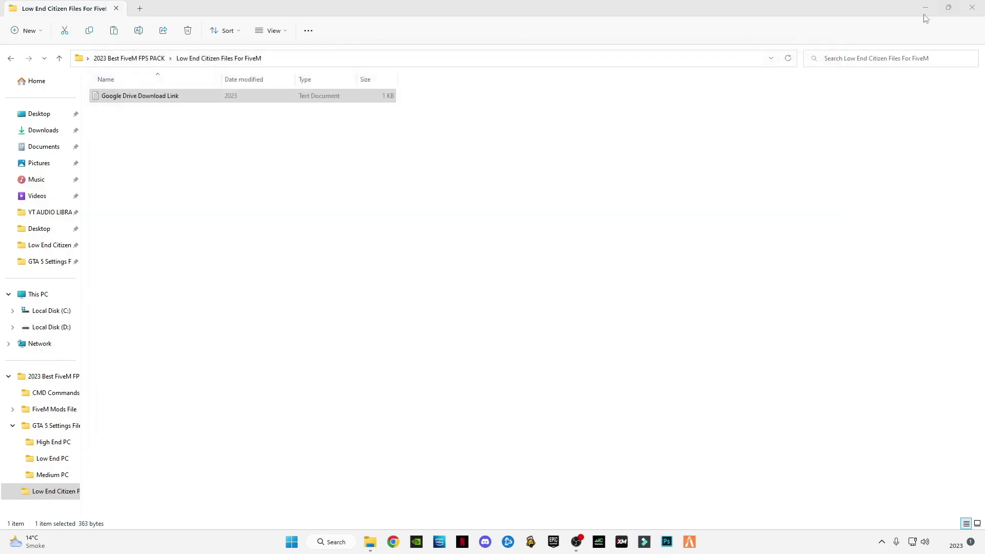
left_click(972, 7)
- Extract light blue sky.rar onto the desktop via Extract Here, then bring up the Run prompt
left_click(24, 19)
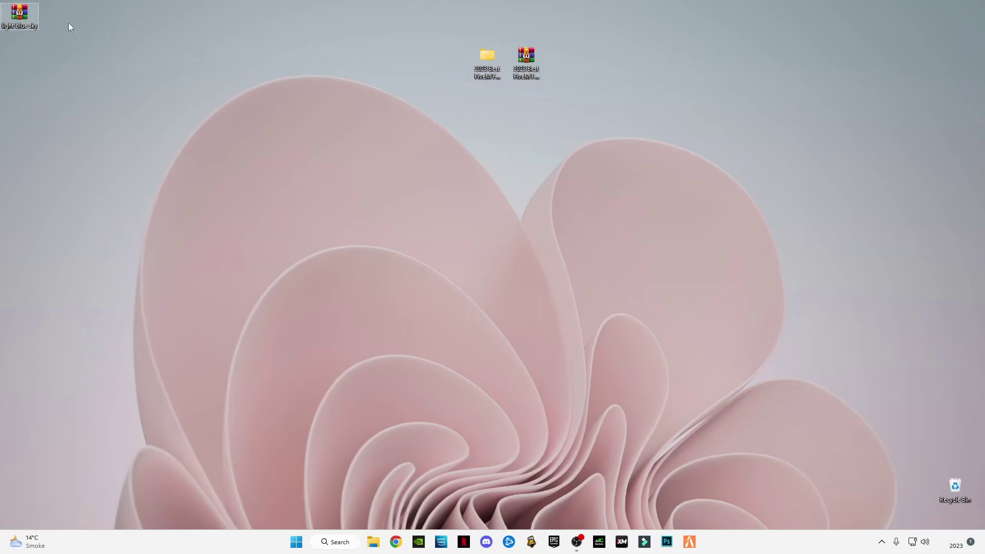
right_click(29, 19)
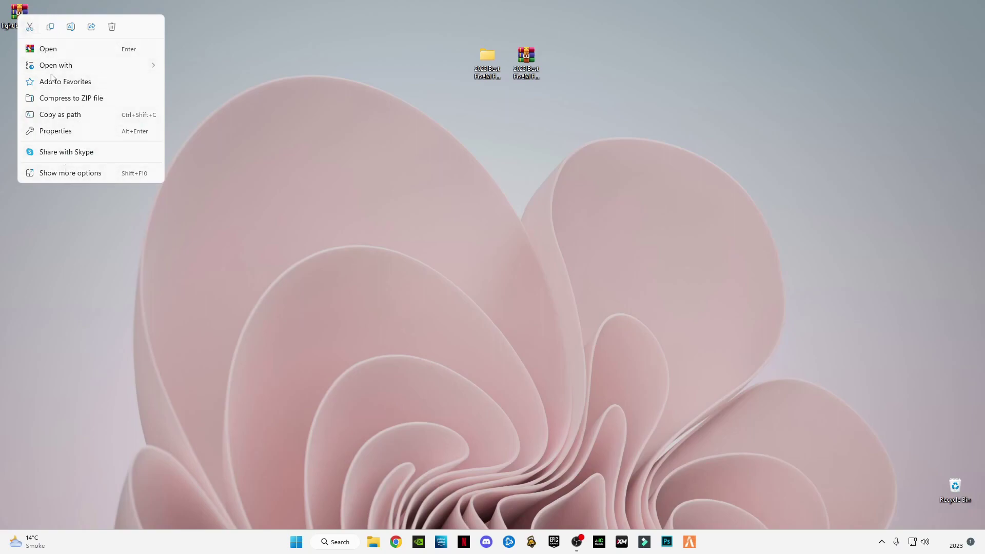
left_click(59, 171)
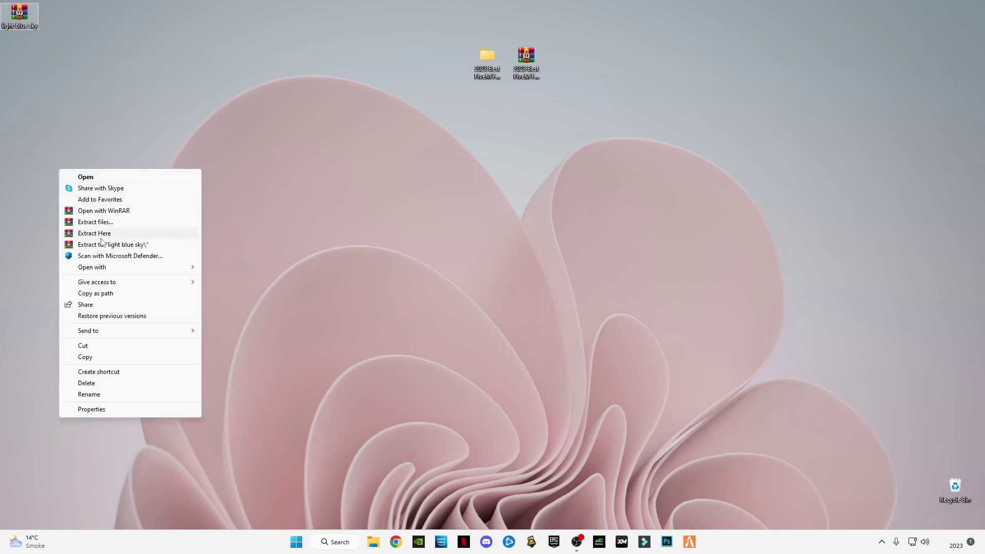
left_click(104, 239)
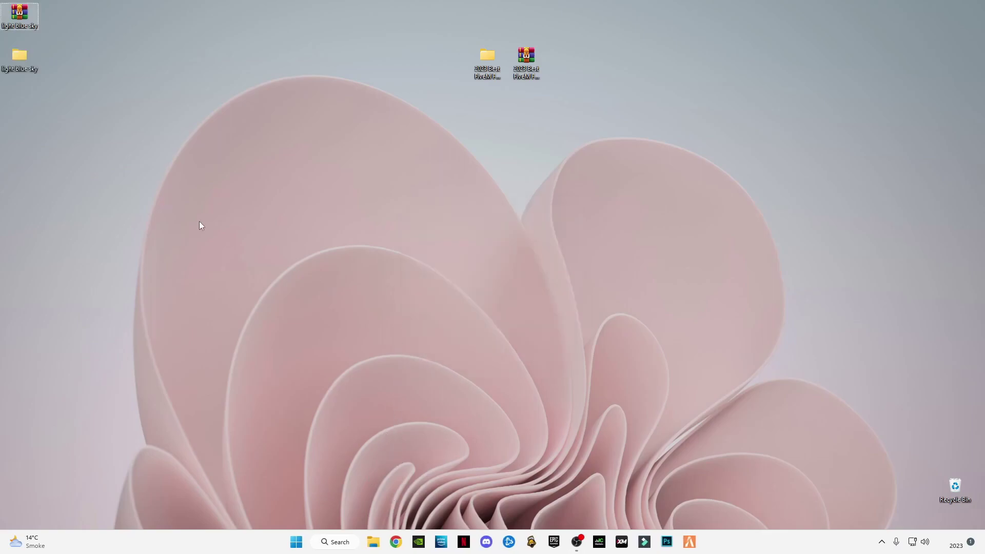
key("super+r")
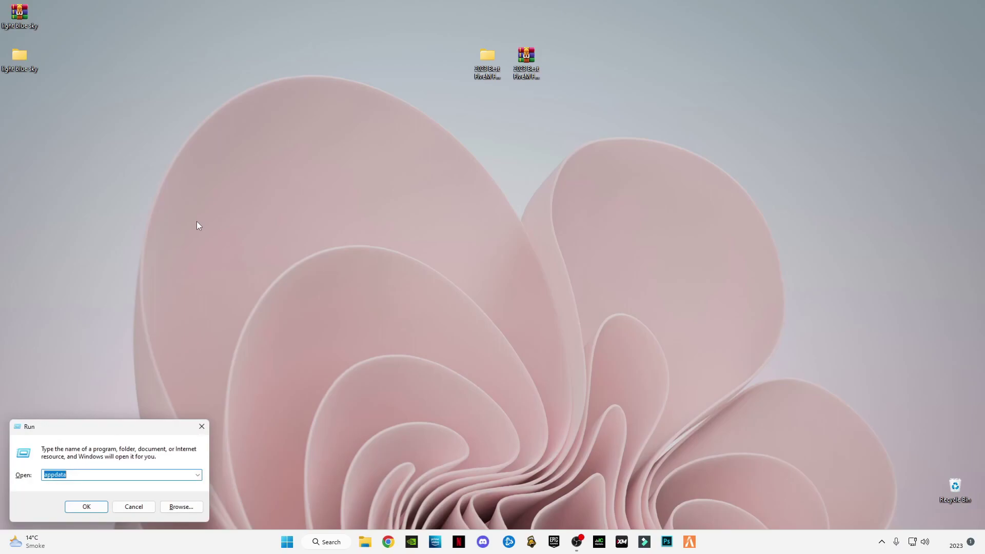
- Go to Local > FiveM > FiveM Application Data and delete the old citizen folder
left_click(84, 504)
left_click(106, 98)
double_click(106, 98)
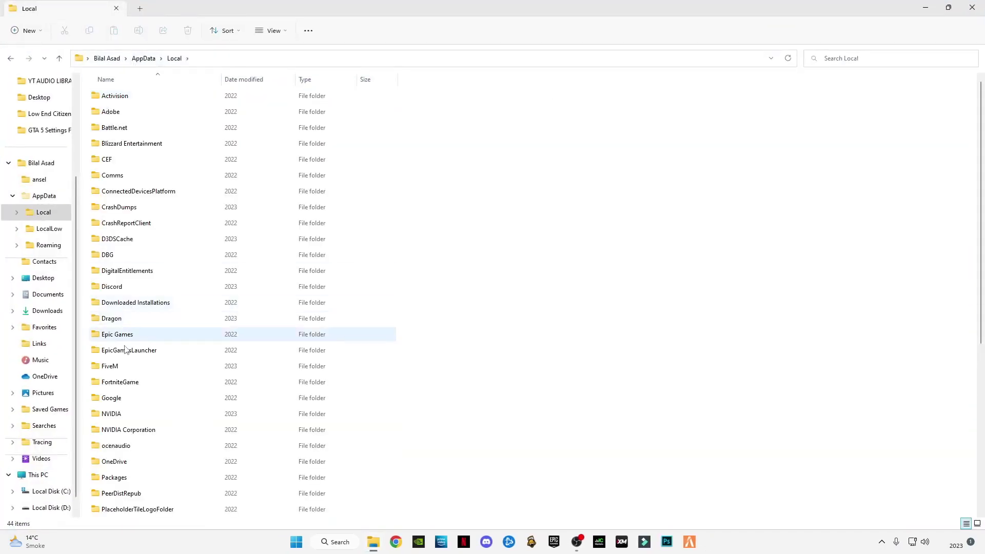
double_click(121, 370)
double_click(132, 97)
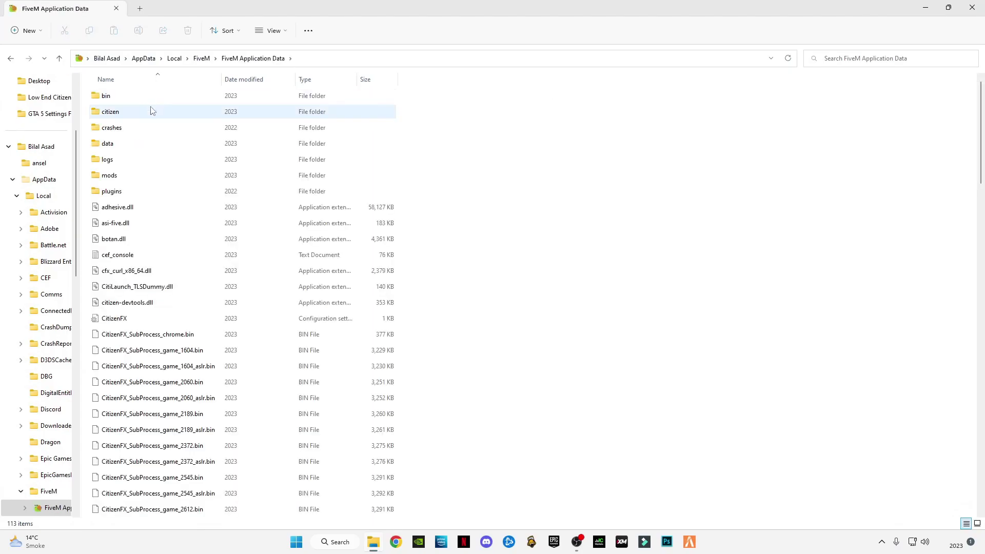
left_click(111, 114)
right_click(111, 116)
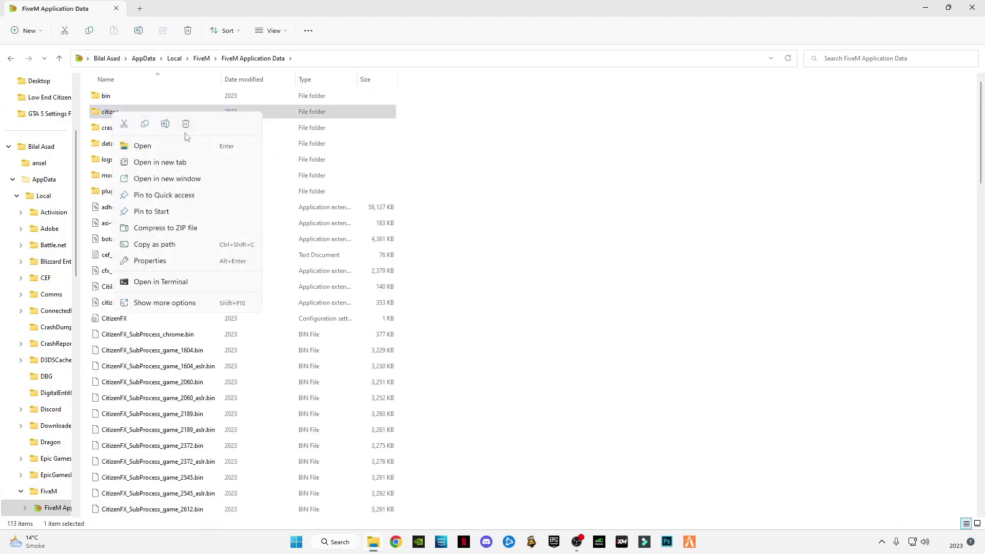
left_click(185, 129)
- Move the citizen folder from the extracted light blue sky folder into FiveM Application Data
left_click(948, 8)
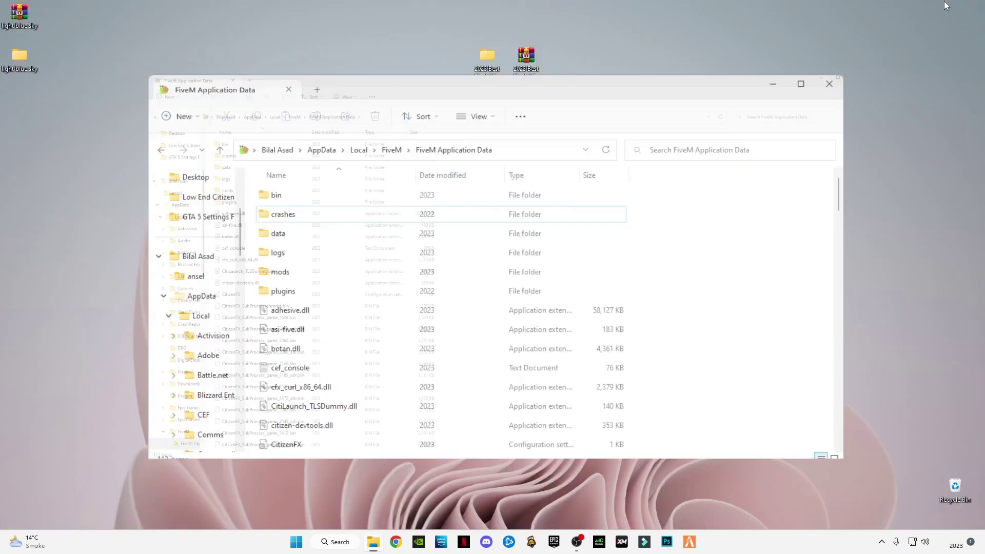
double_click(20, 57)
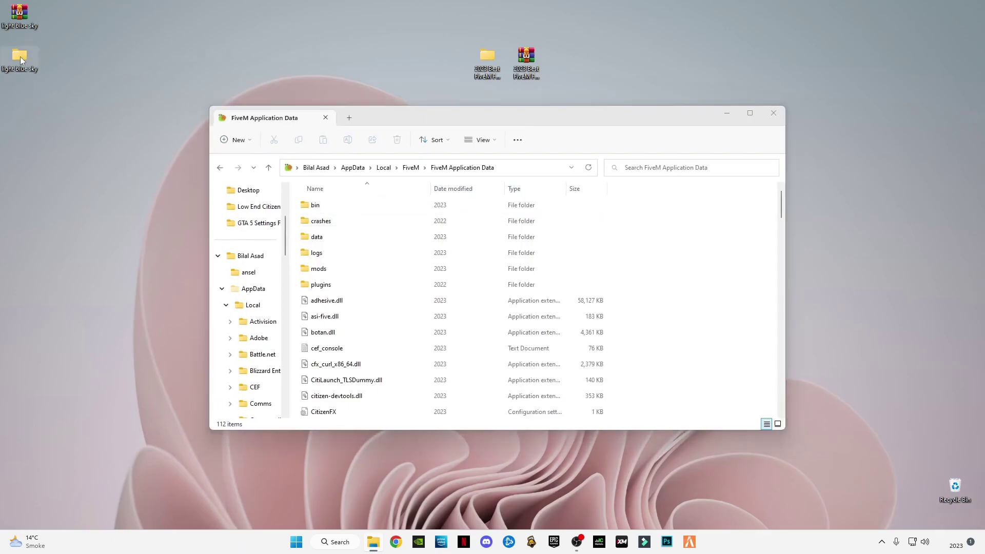
mouse_move(110, 97)
left_mouse_down()
mouse_move(560, 302)
mouse_move(710, 275)
left_mouse_up()
key("alt+Tab")
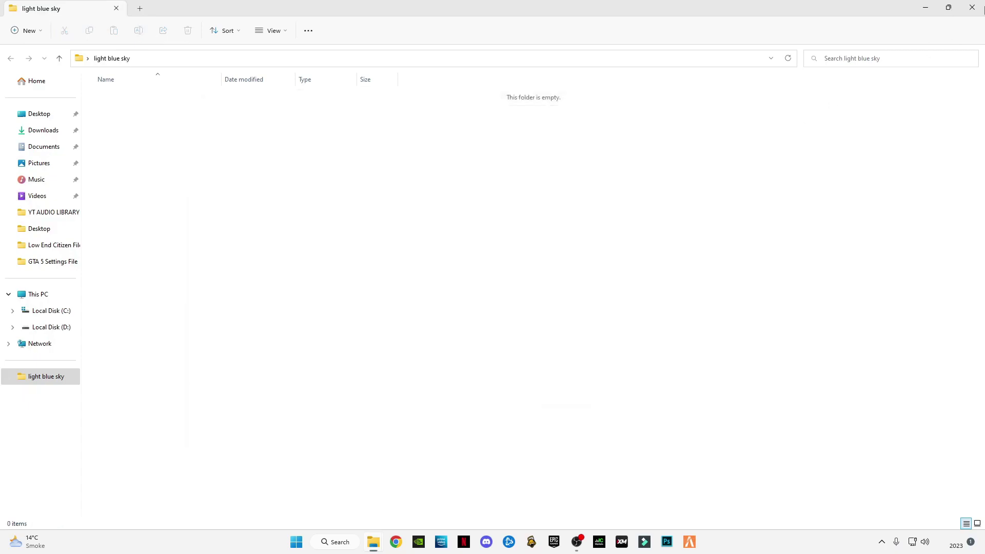
left_click(972, 6)
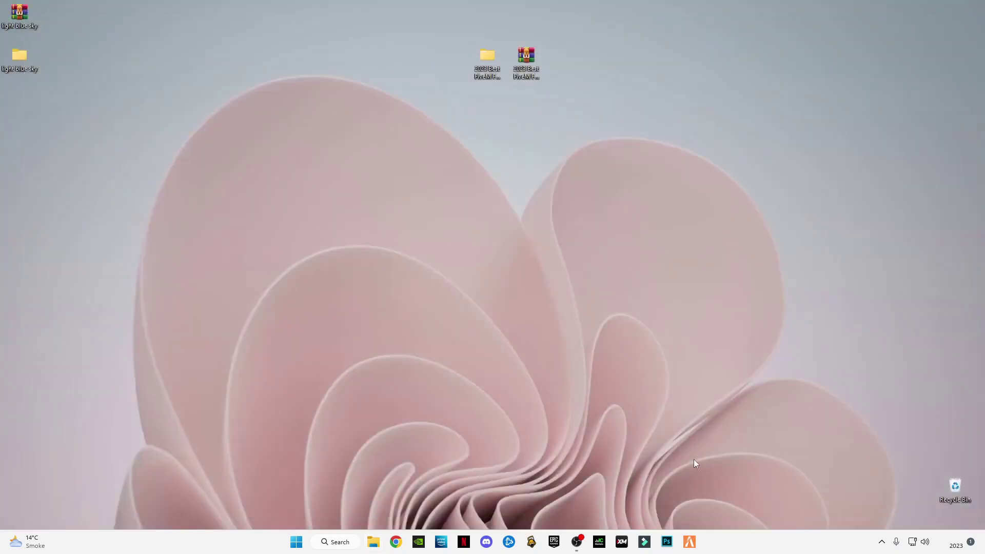
- Permanently empty the Recycle Bin of its two items
right_click(955, 490)
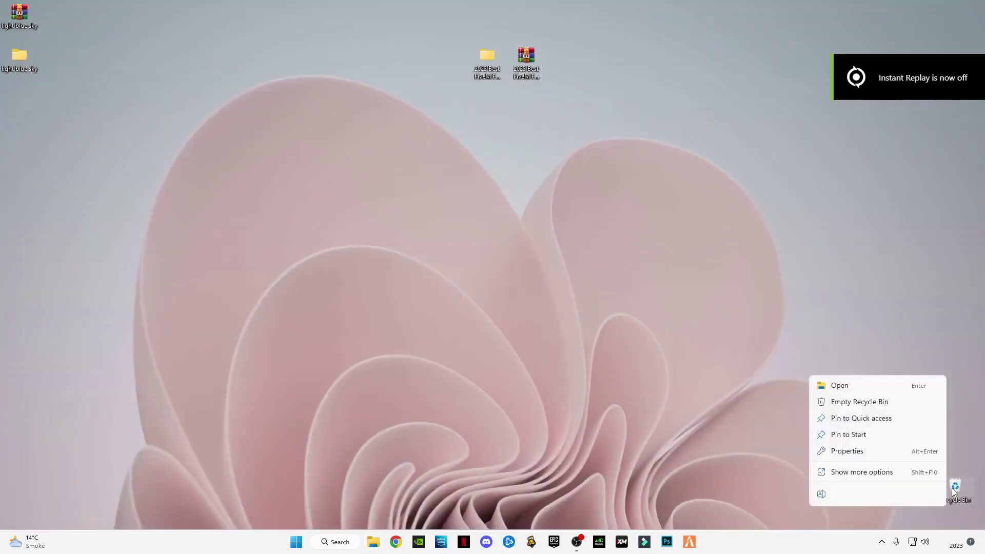
left_click(868, 404)
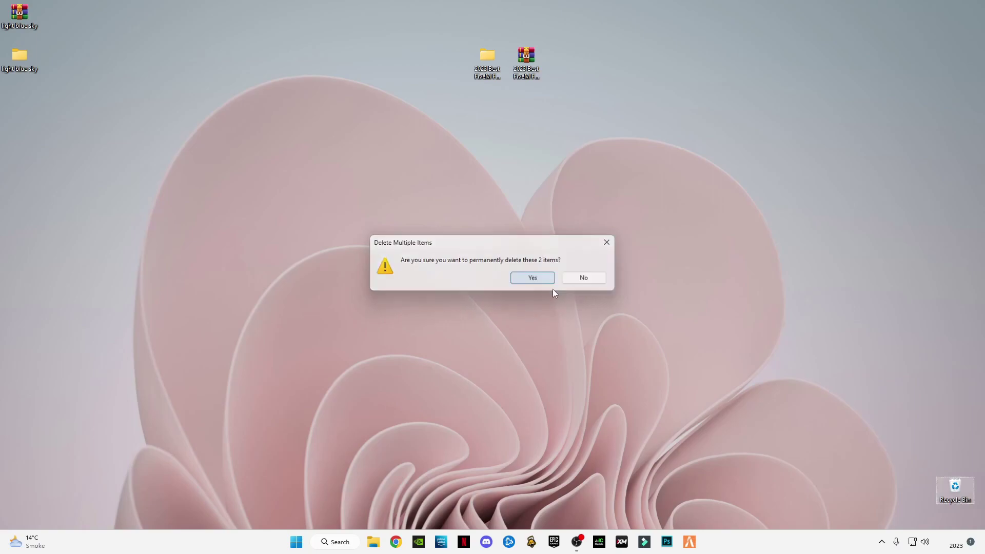
left_click(548, 282)
- Quit a background app from the tray overflow list
left_click(882, 542)
right_click(882, 512)
left_click(889, 502)
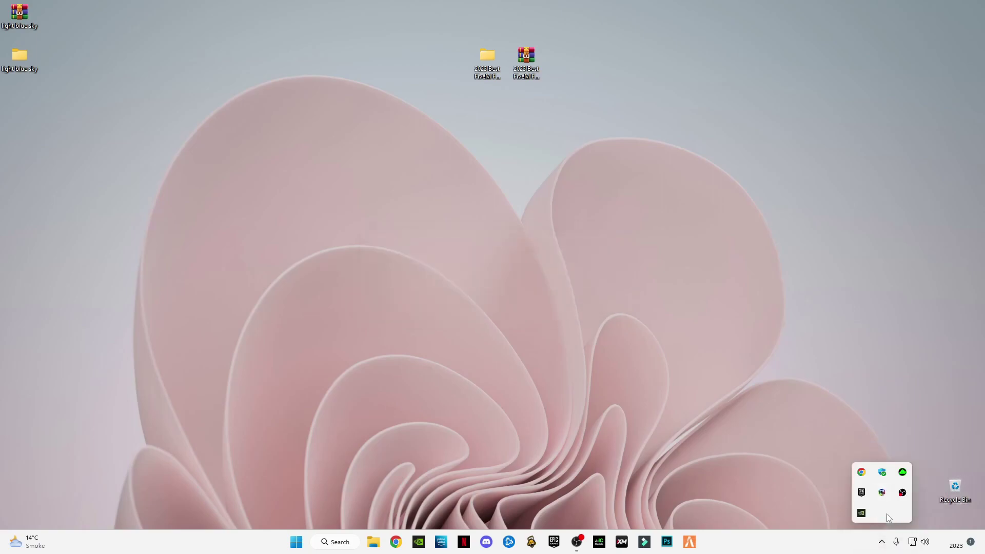
left_click(883, 543)
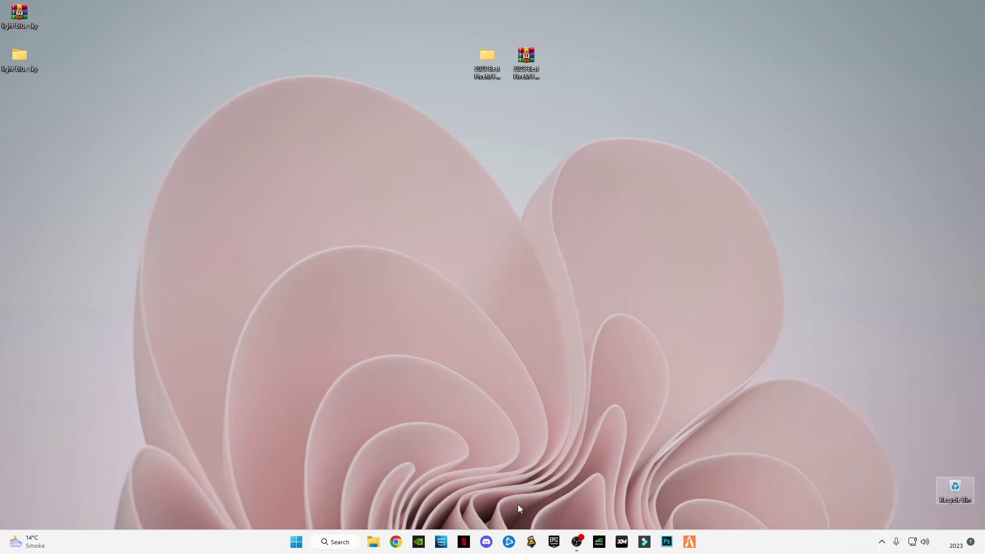
- Launch FiveM, dismiss the account panel and connect to the XCity Freeroam server
left_click(691, 542)
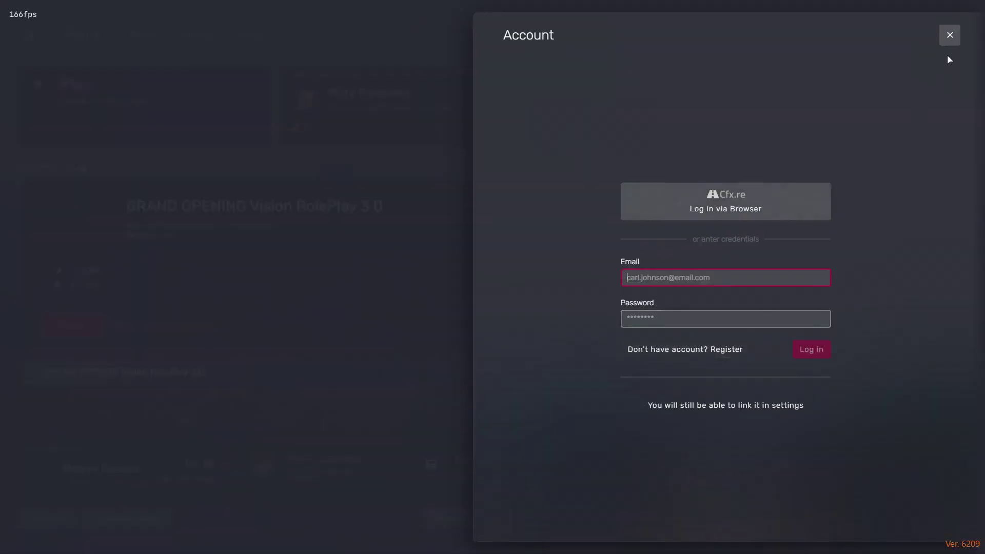
left_click(952, 34)
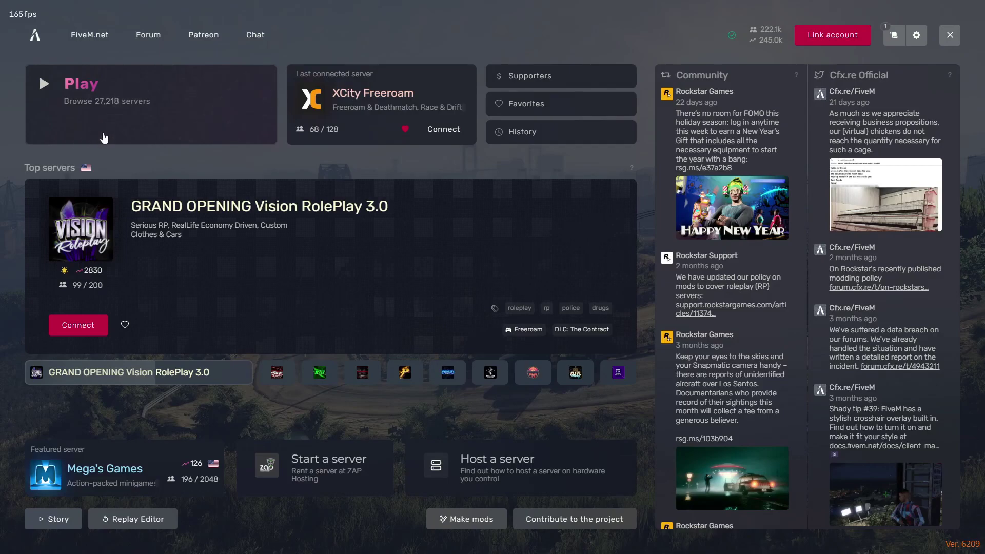
left_click(423, 131)
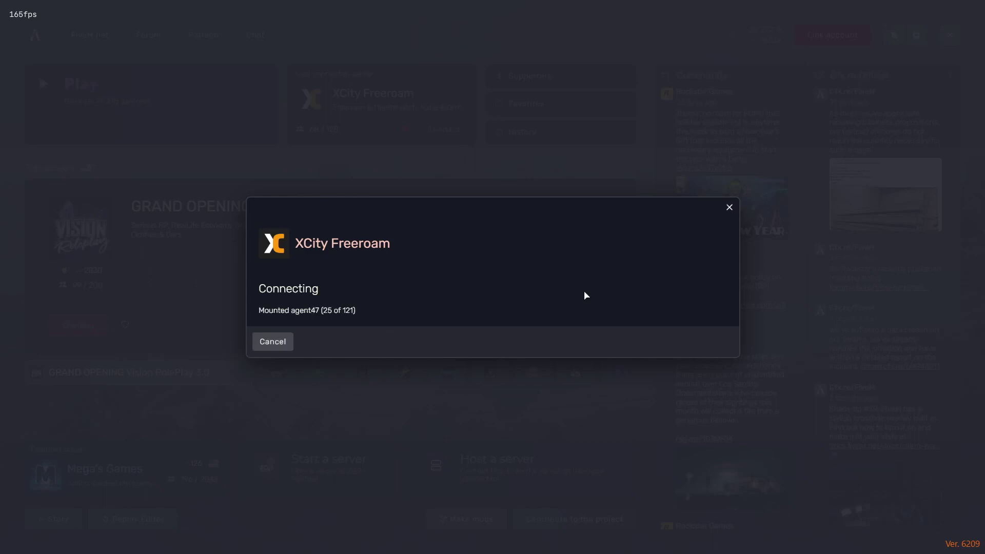
- Switch to GeForce Experience settings and turn the In-Game Overlay toggle on
key("super")
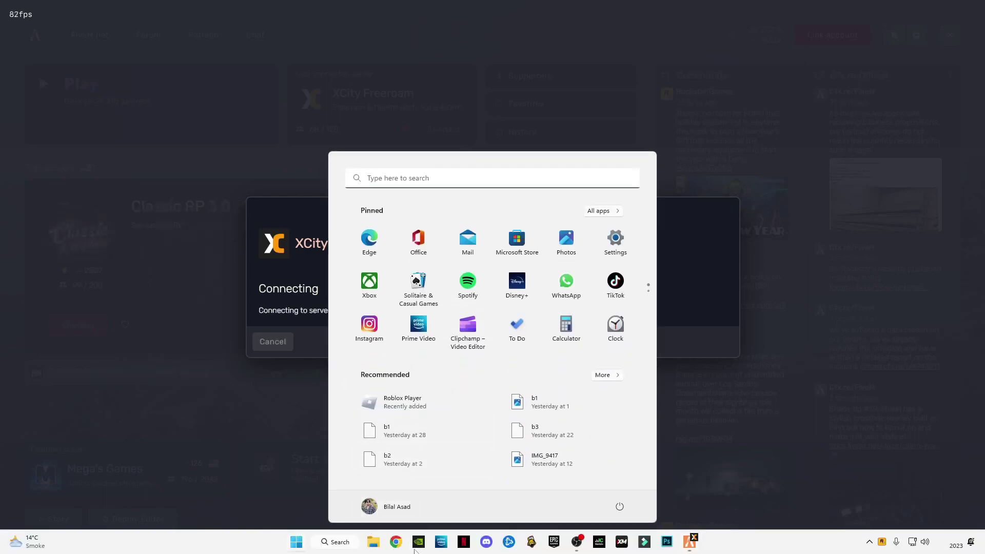
key("alt+Tab")
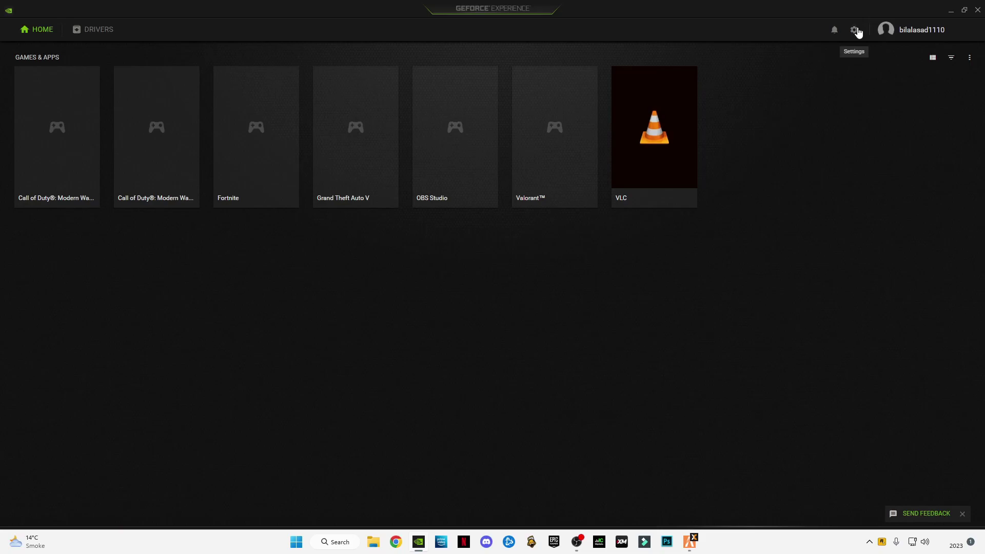
left_click(854, 29)
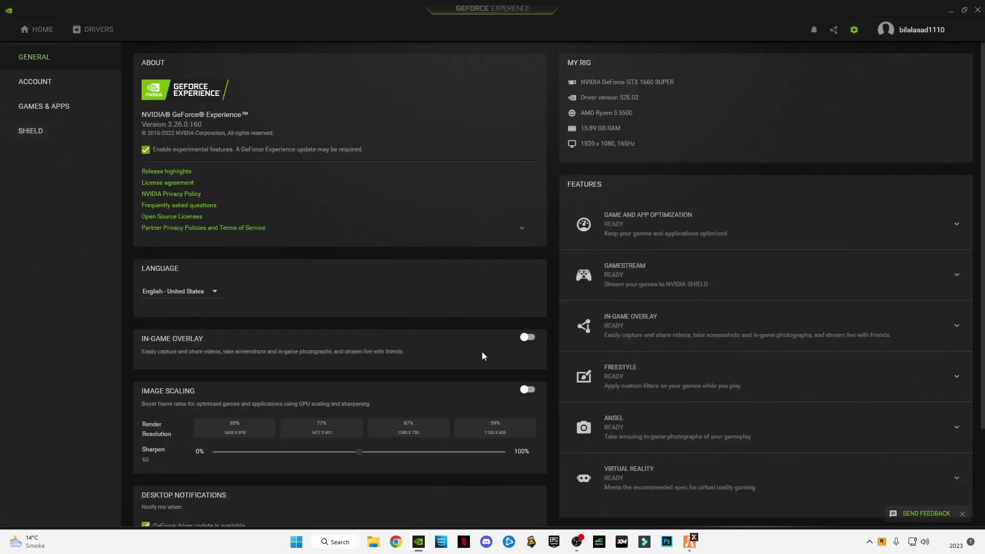
left_click(526, 338)
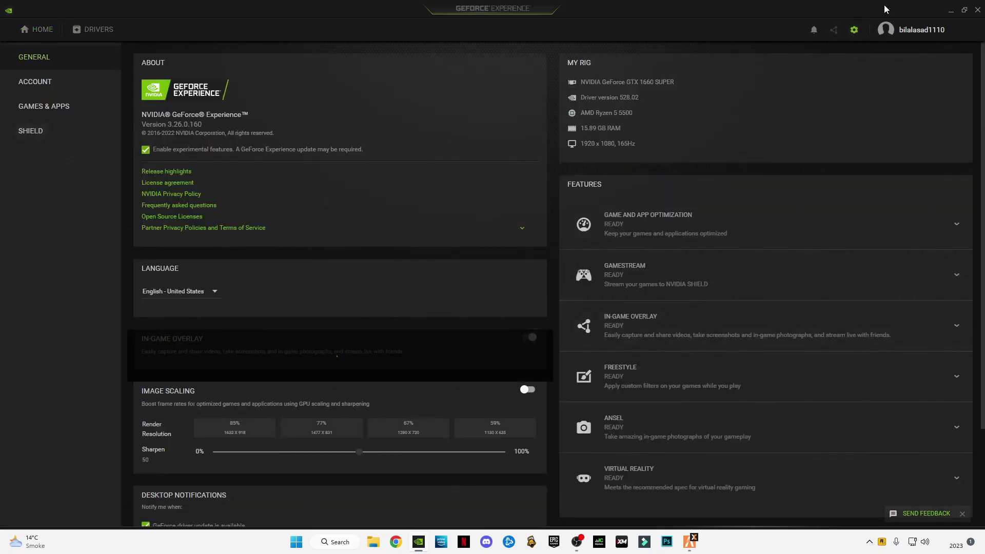